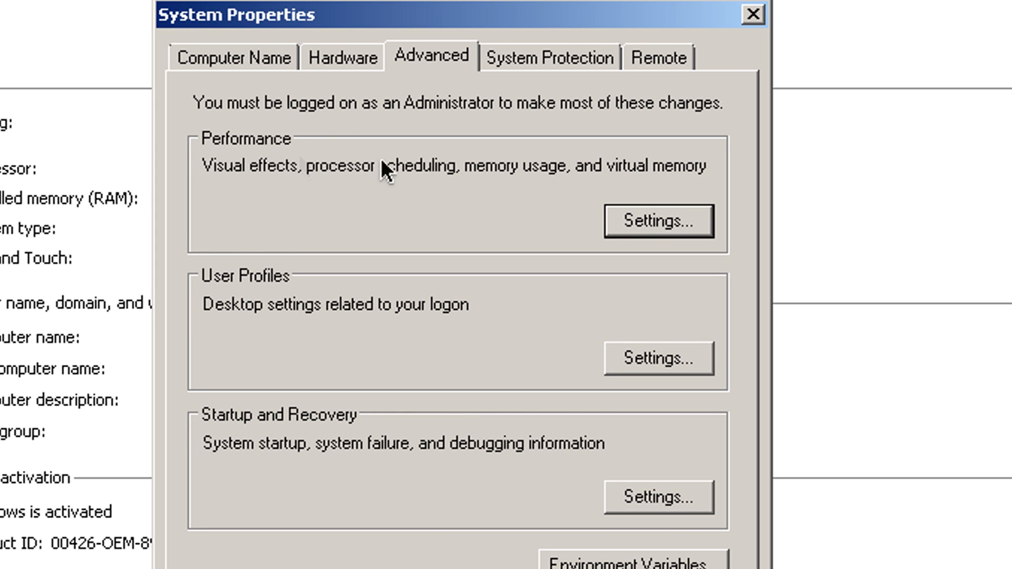
# Step: In the Performance Options, turn on Data Execution Prevention for all programs and services except those selected
pyautogui.click(651, 226)
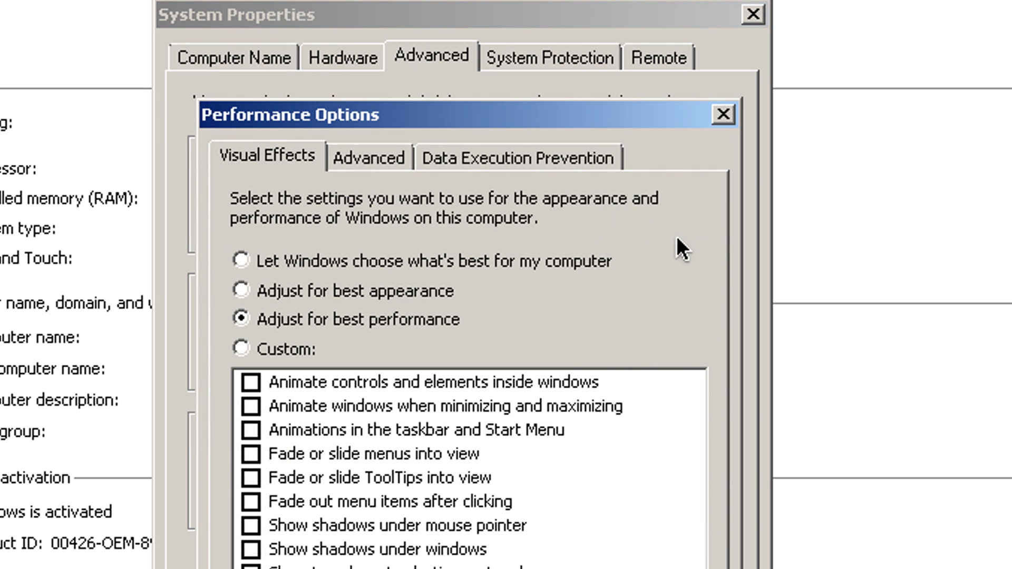
pyautogui.moveTo(438, 114); pyautogui.dragTo(422, 62)
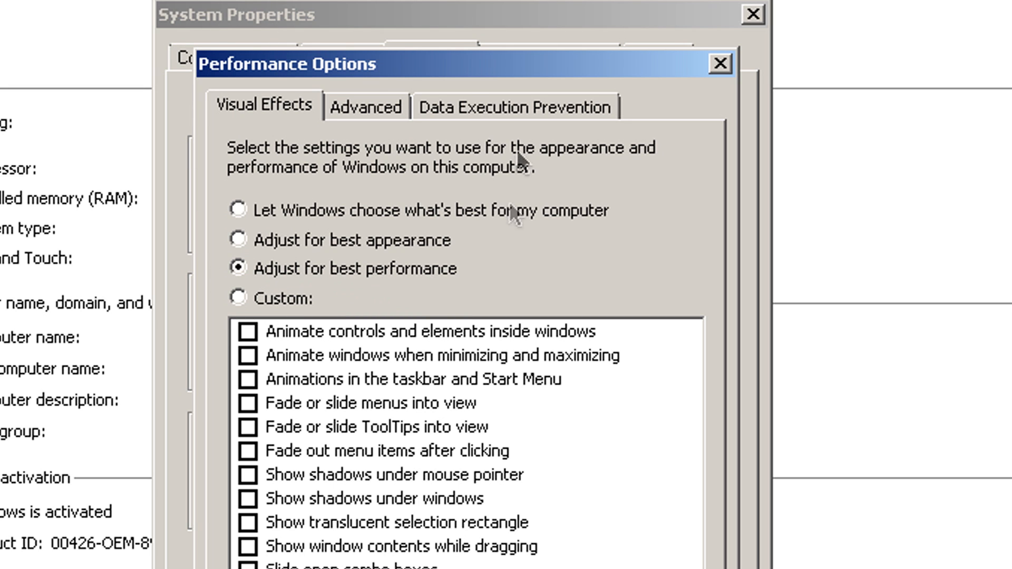
pyautogui.click(372, 104)
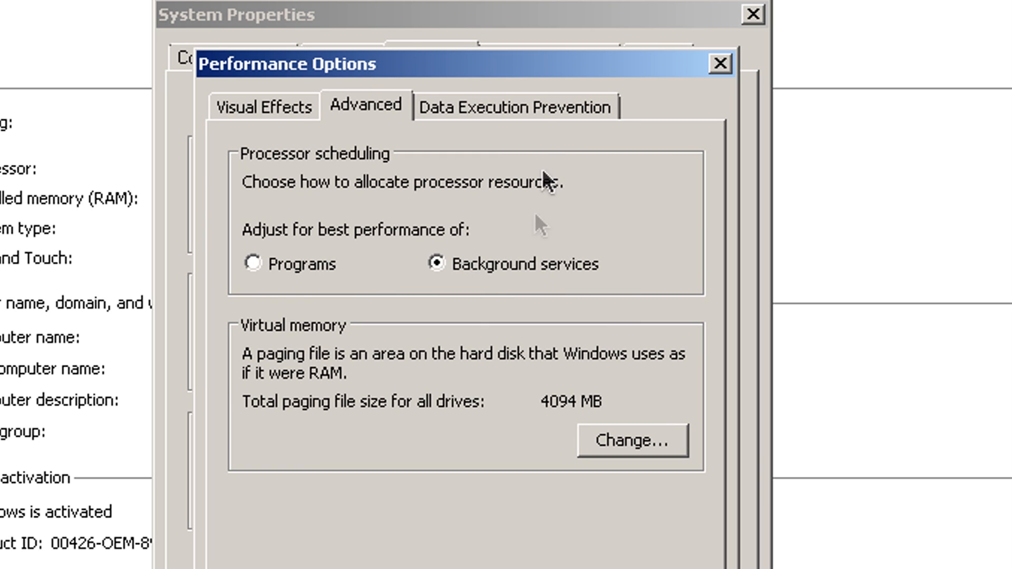
pyautogui.click(502, 103)
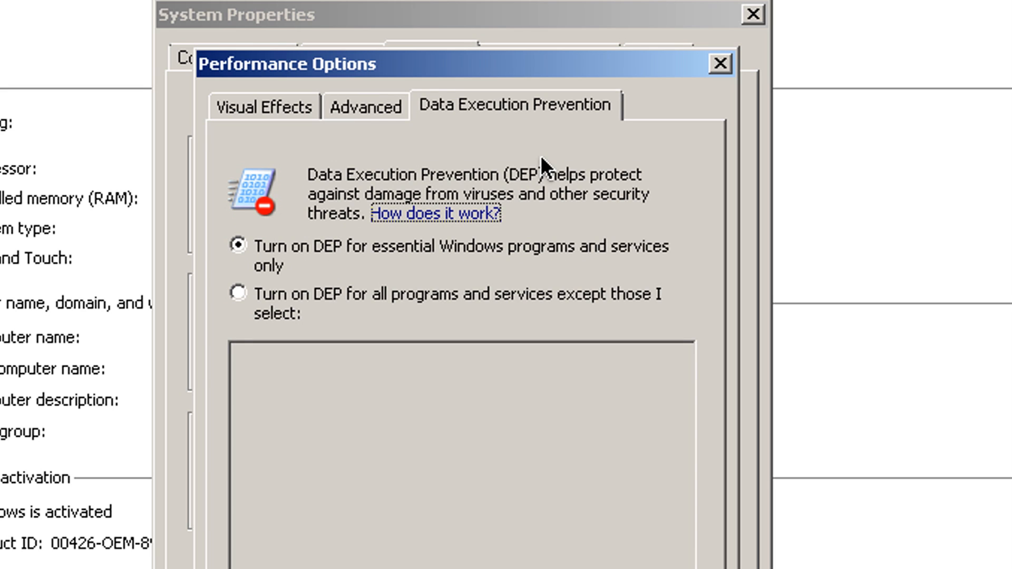
pyautogui.click(254, 301)
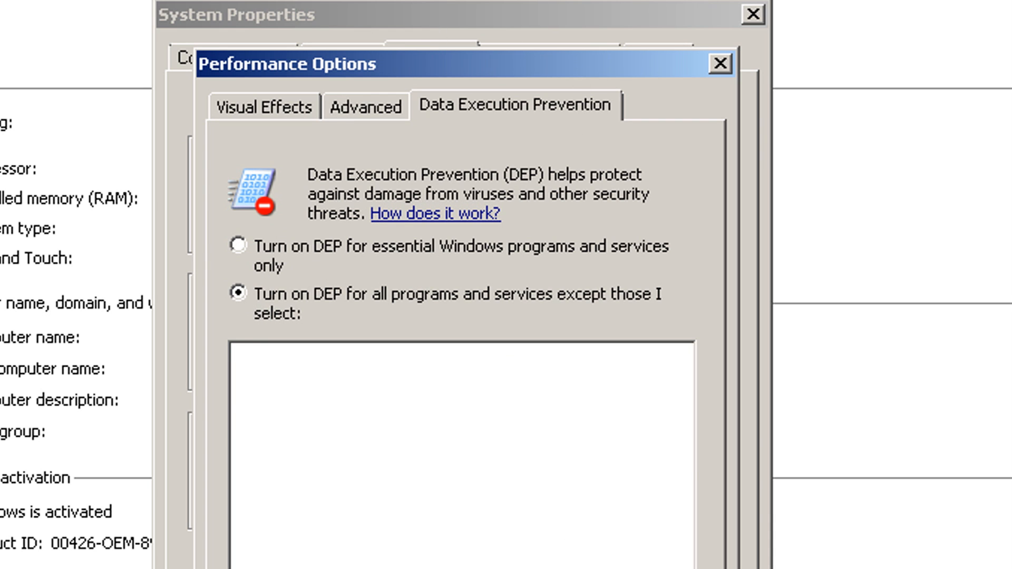
# Step: Add ProTools.exe from Program Files (x86)\Avid\Pro Tools on drive C as a DEP exception, and close the System window
pyautogui.click(569, 568)
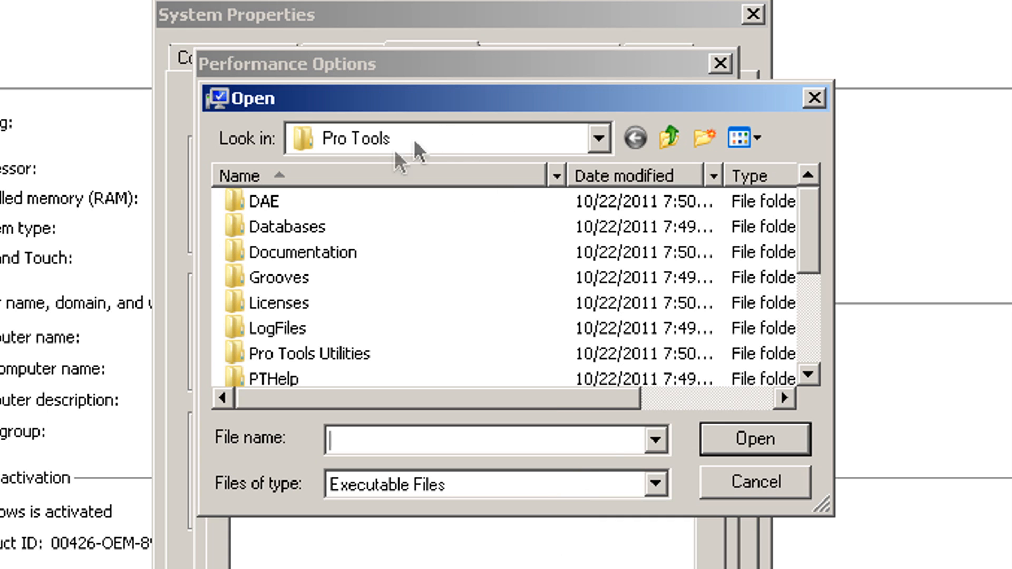
pyautogui.click(379, 150)
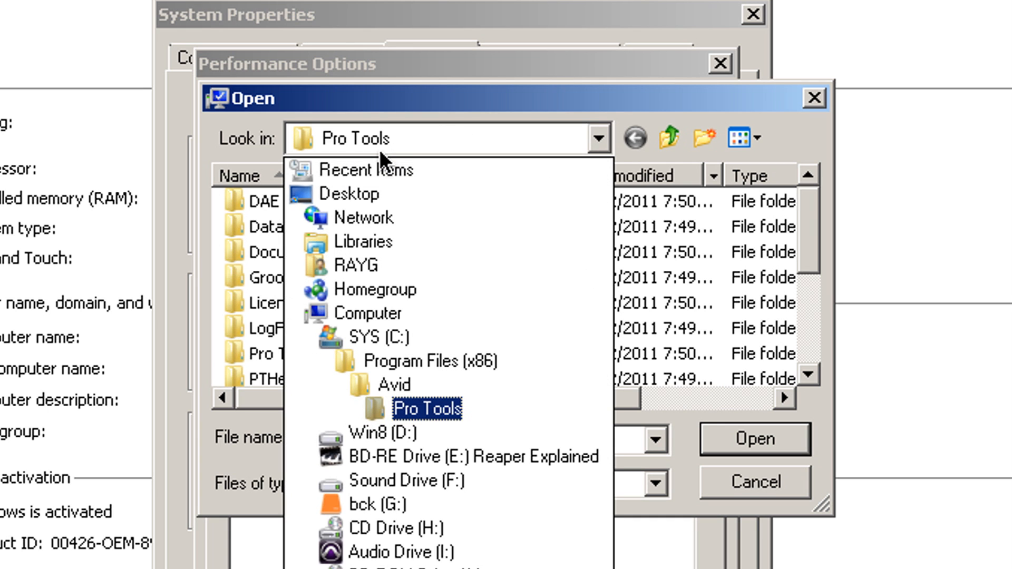
pyautogui.click(375, 338)
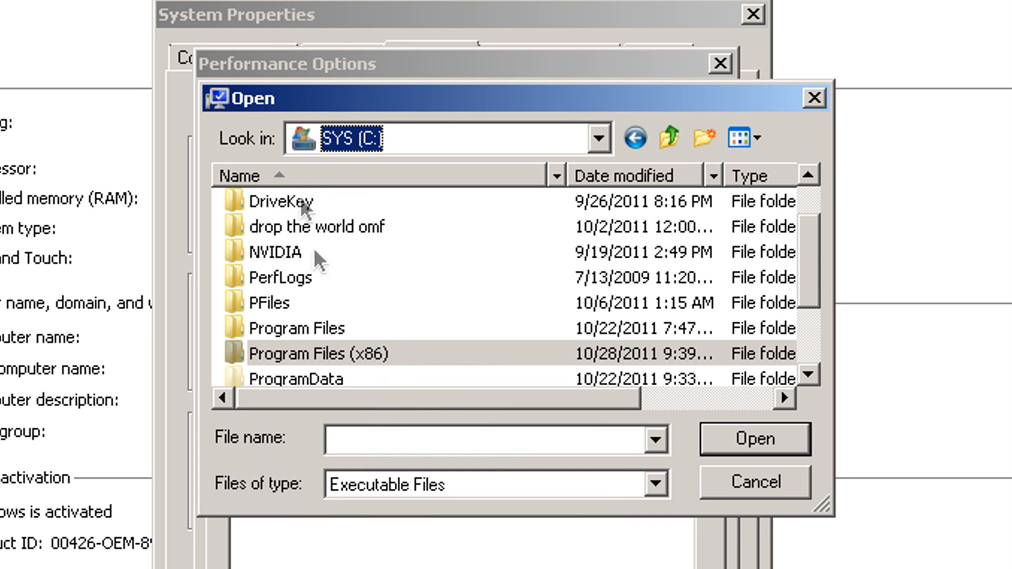
pyautogui.doubleClick(336, 354)
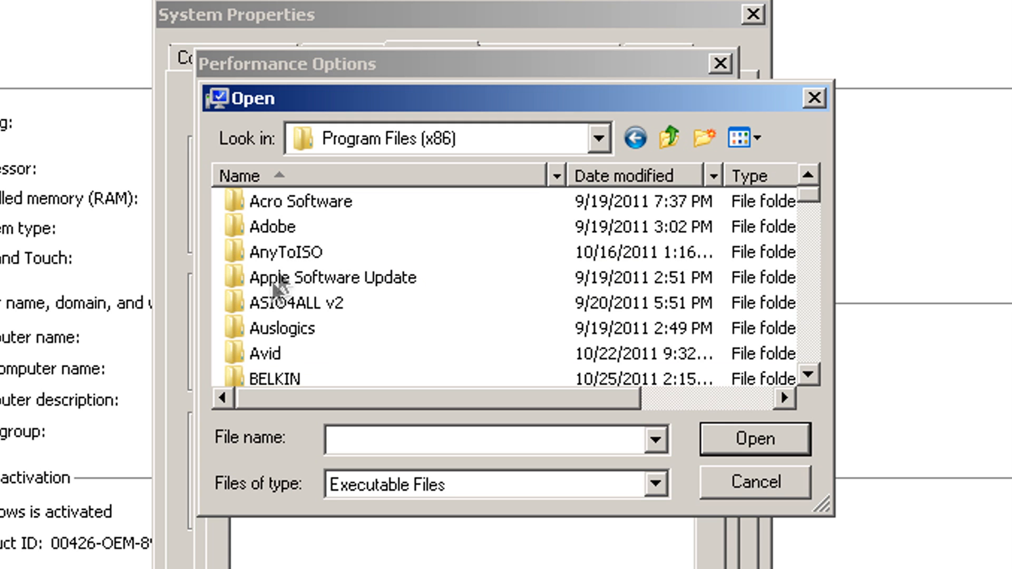
pyautogui.doubleClick(262, 352)
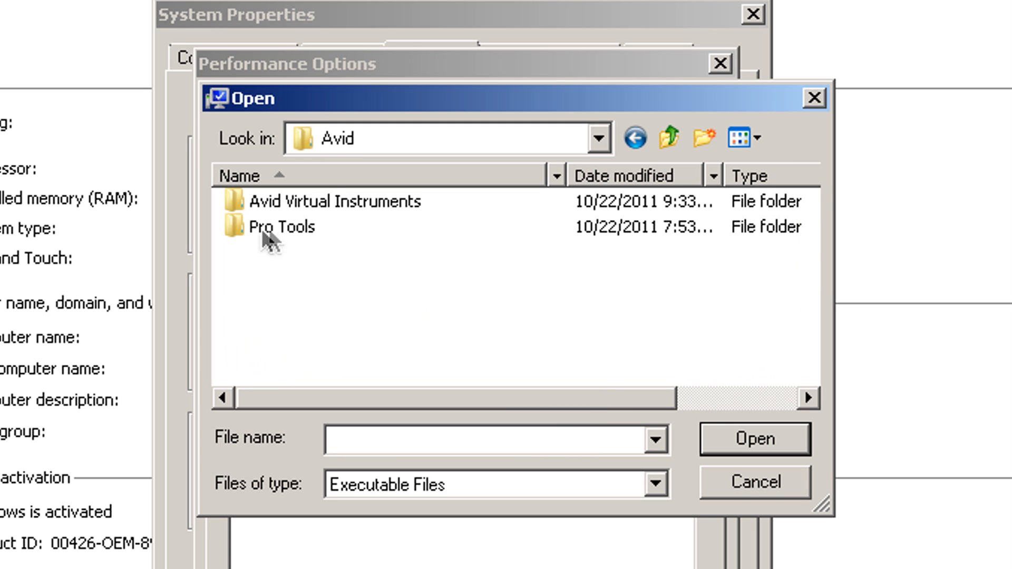
pyautogui.doubleClick(290, 230)
pyautogui.scroll(-3, 290, 232)
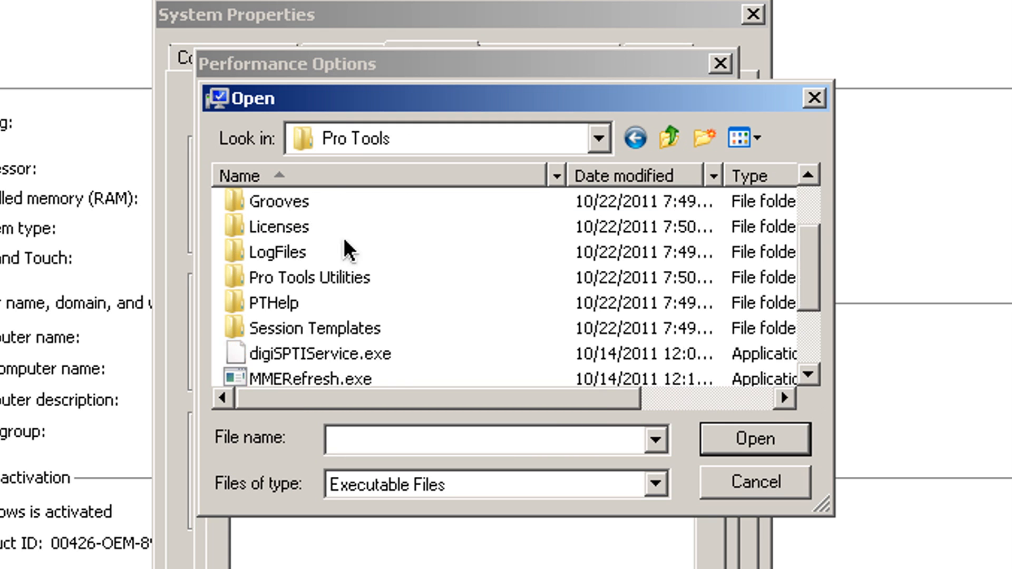
pyautogui.click(251, 332)
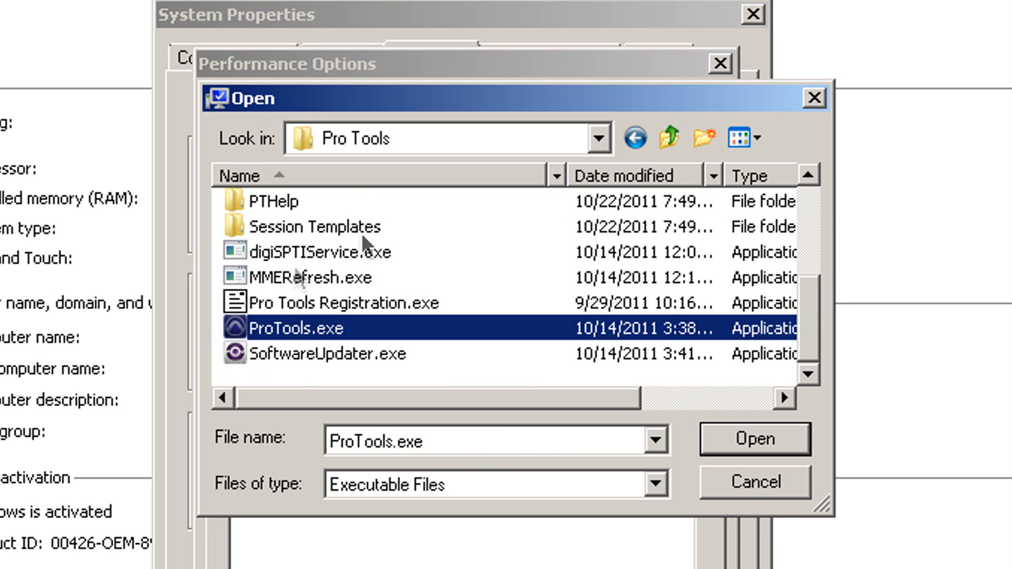
pyautogui.click(744, 437)
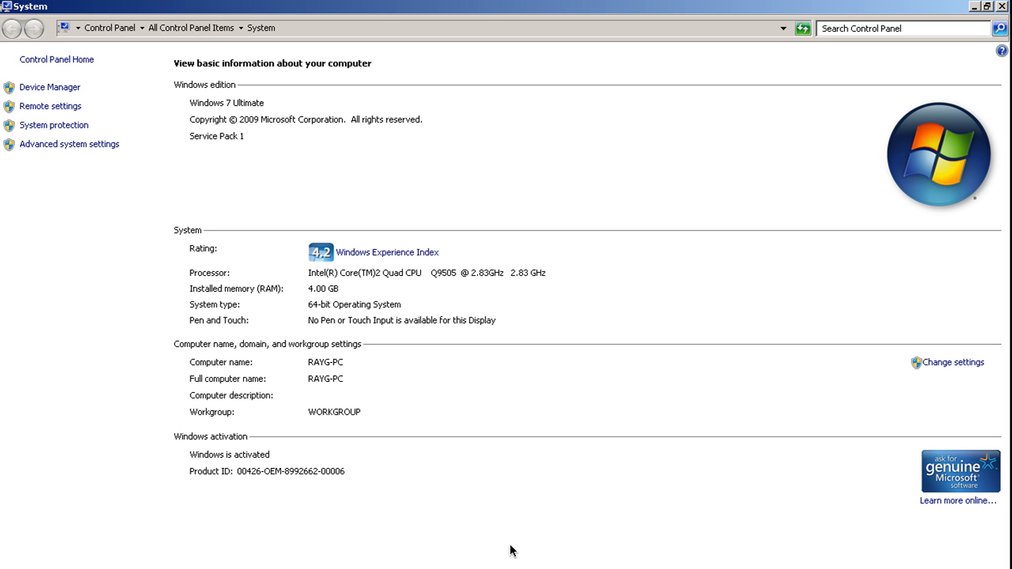
pyautogui.press('F4')
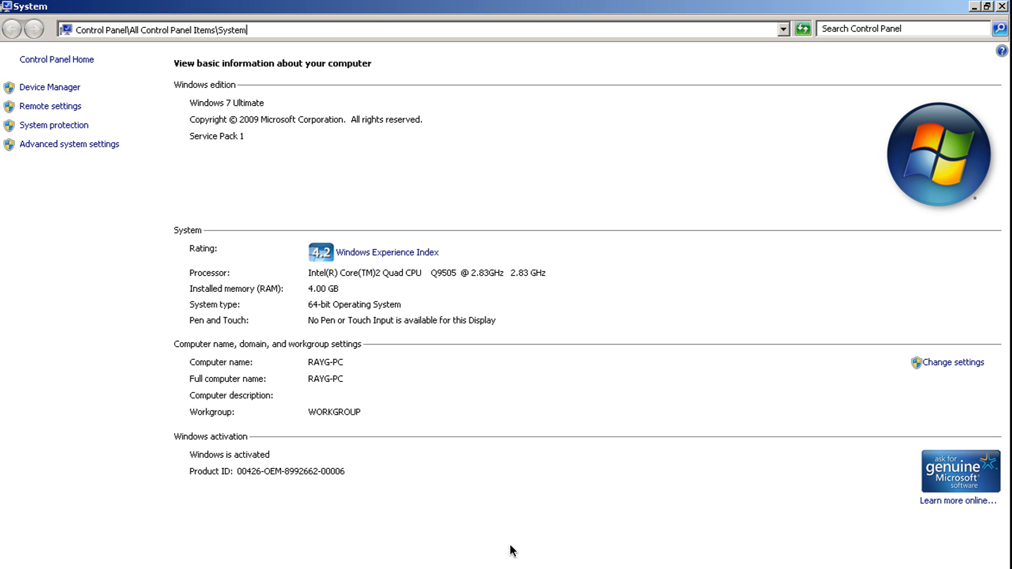
pyautogui.click(1002, 7)
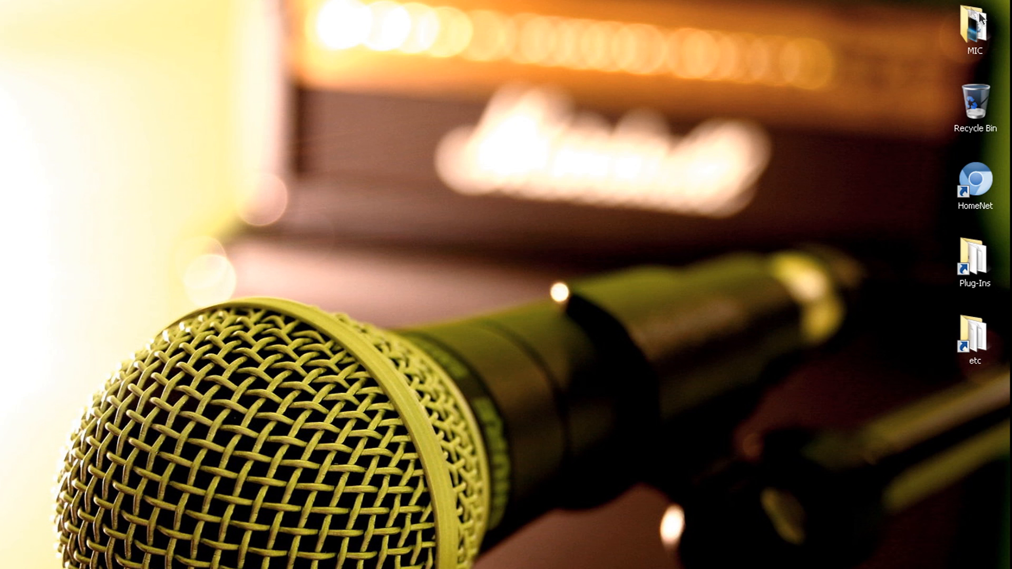
# Step: Open the Services console from the Control Panel's Administrative Tools, maximize it and widen the Name column
pyautogui.click(16, 568)
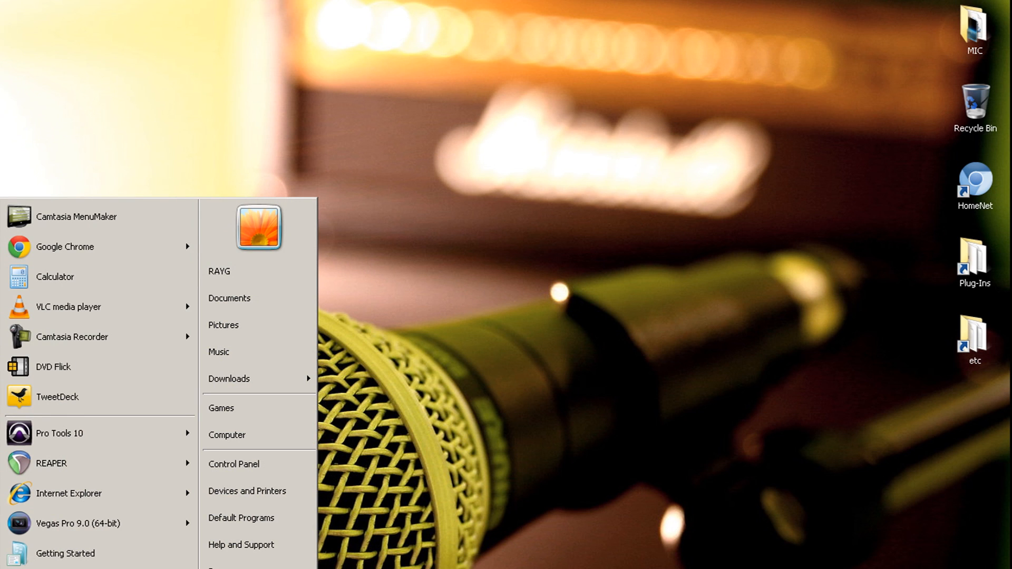
pyautogui.click(253, 463)
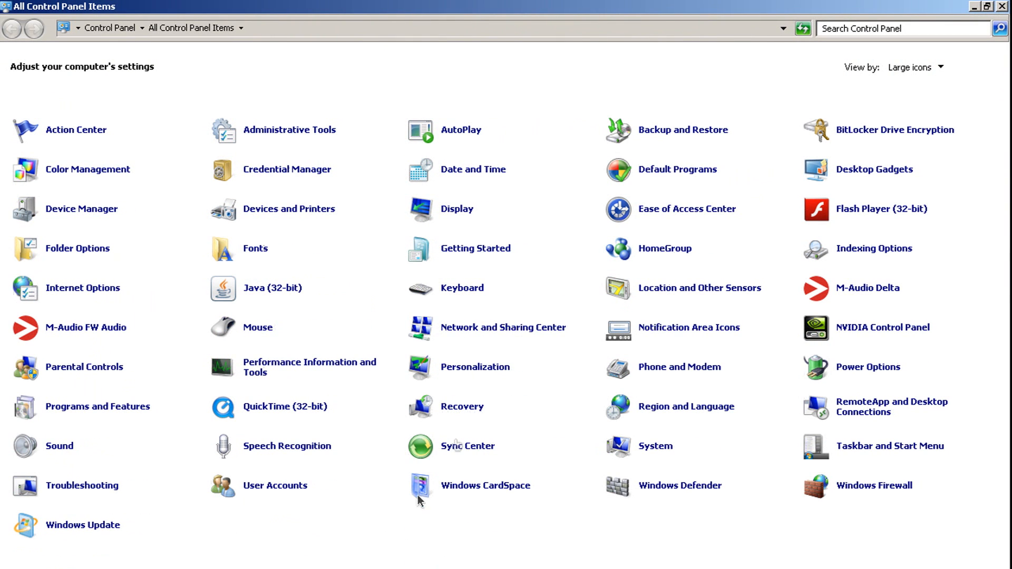
pyautogui.click(319, 134)
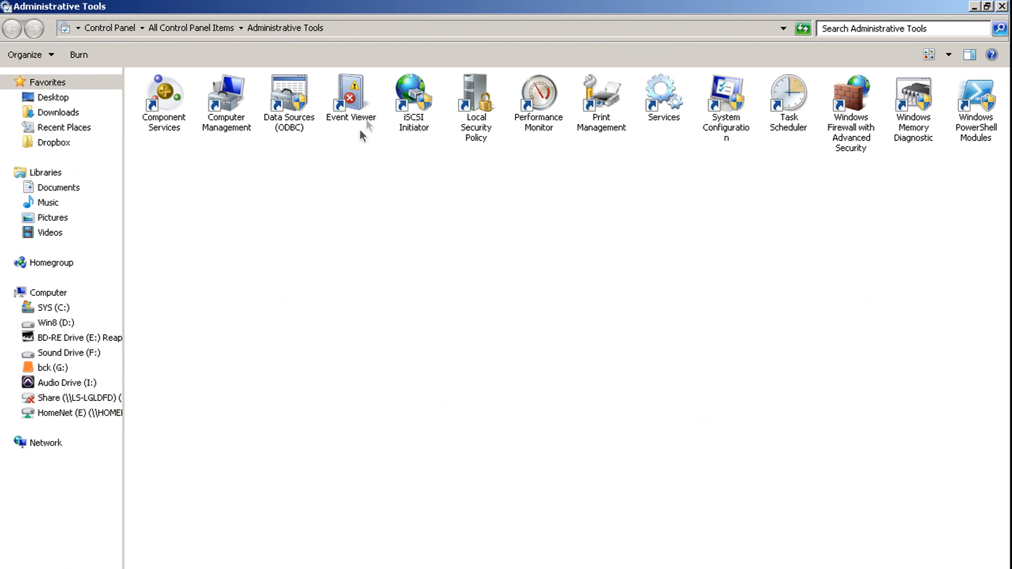
pyautogui.doubleClick(660, 92)
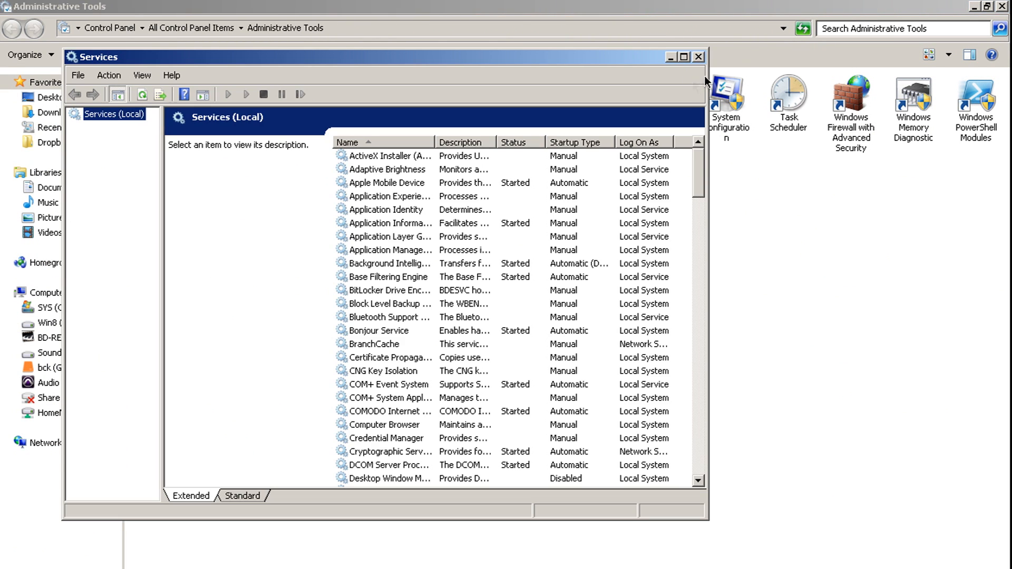
pyautogui.click(684, 57)
pyautogui.moveTo(369, 91); pyautogui.dragTo(495, 92)
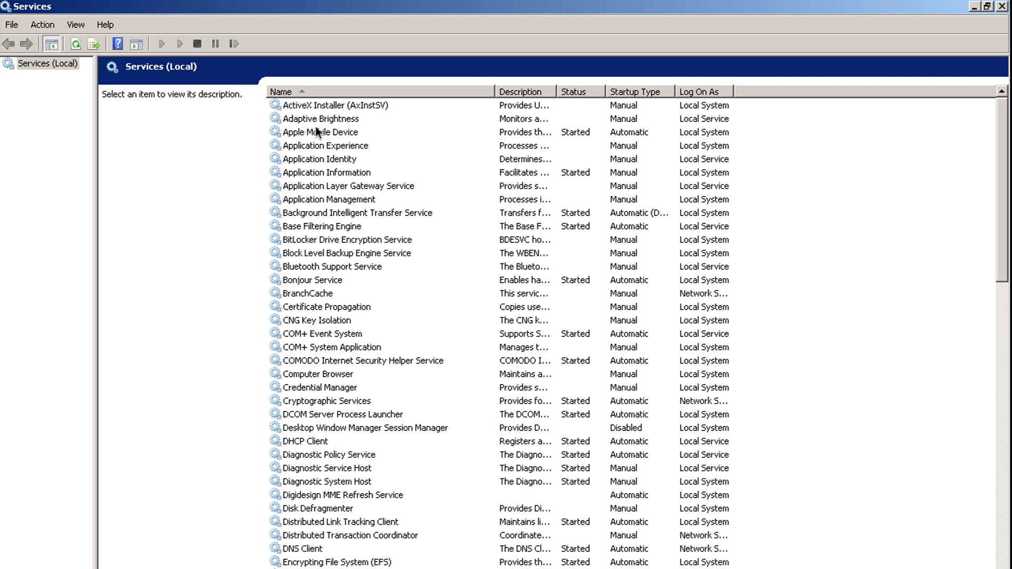
# Step: Check the startup type of the Desktop Window Manager Session Manager service in its properties
pyautogui.click(334, 429)
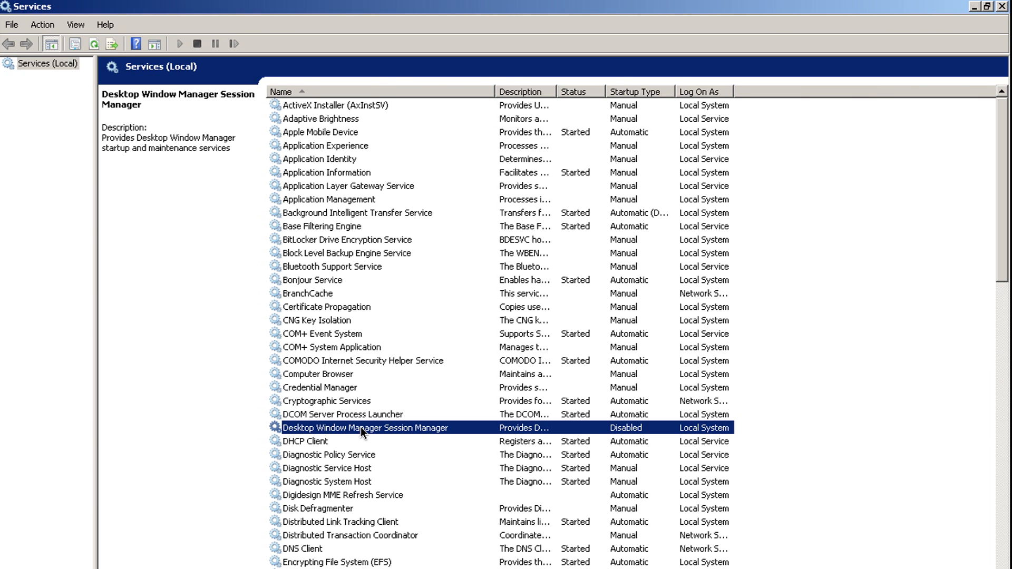
pyautogui.doubleClick(361, 427)
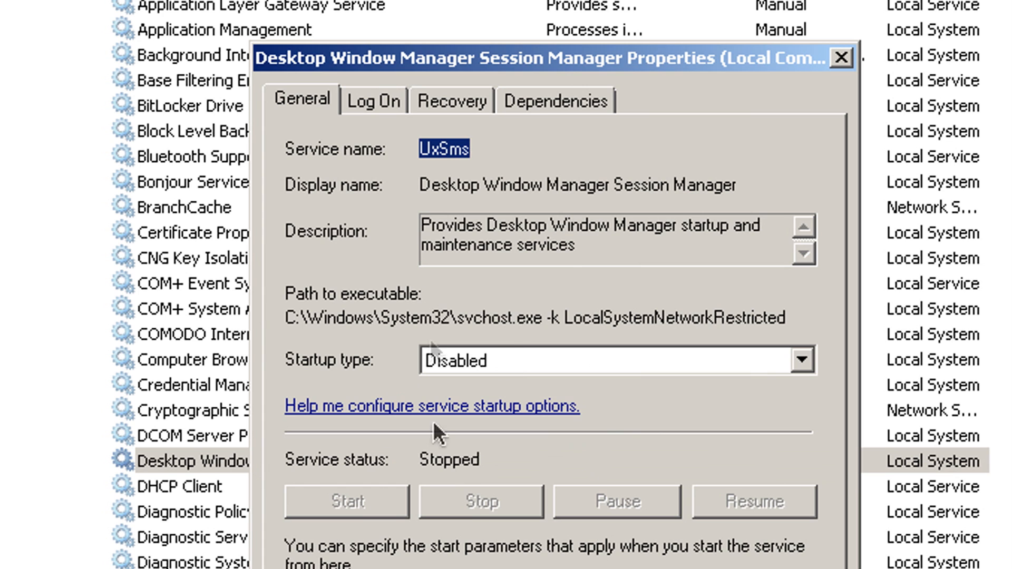
pyautogui.click(554, 568)
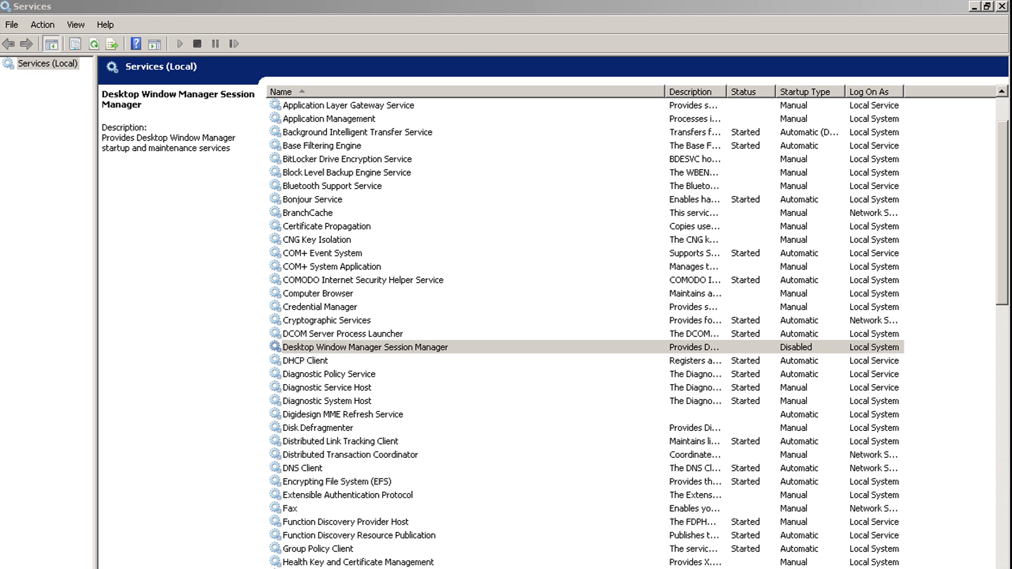
# Step: Find the Windows Update service in the list and check its startup type in its properties
pyautogui.click(313, 347)
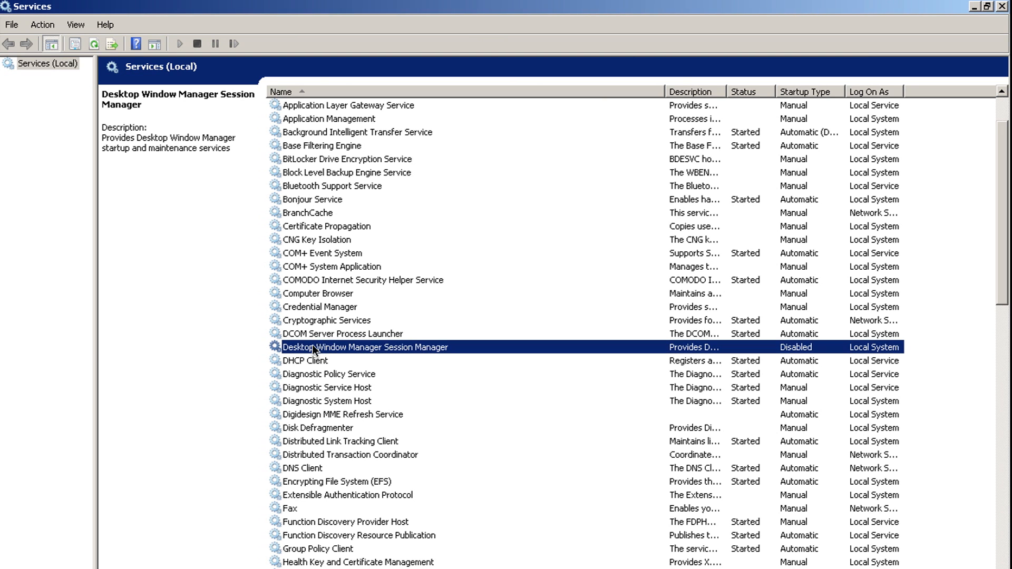
pyautogui.press('w')
pyautogui.press('Down')
pyautogui.press('Down')
pyautogui.press('Down')
pyautogui.press('Down')
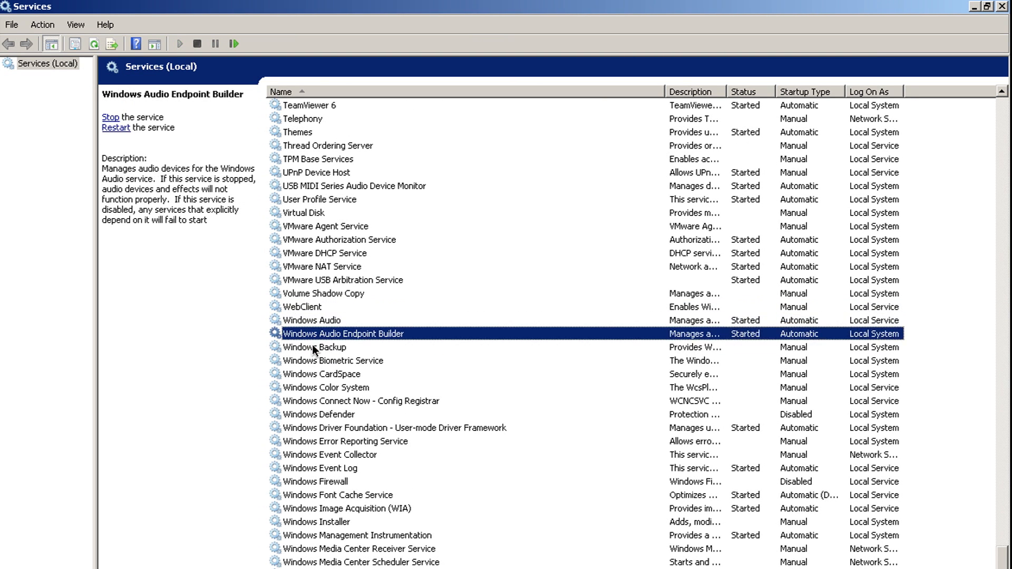
pyautogui.press('Down')
pyautogui.press('Down')
pyautogui.press('Down')
pyautogui.press('Down')
pyautogui.press('Down')
pyautogui.press('Down')
pyautogui.press('Down')
pyautogui.press('Down')
pyautogui.press('Down')
pyautogui.press('Down')
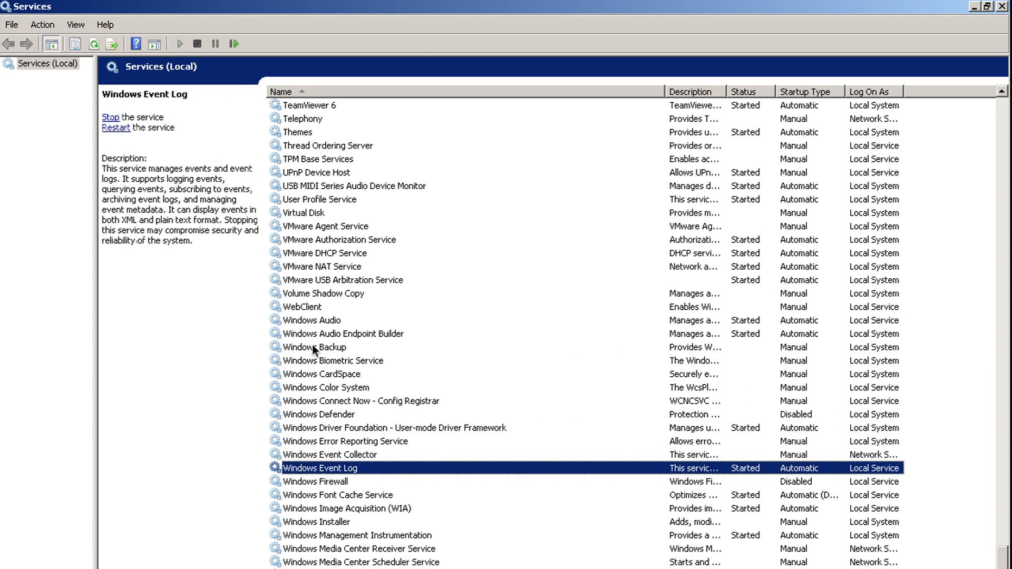
pyautogui.press('Down')
pyautogui.press('Down')
pyautogui.press('Down')
pyautogui.press('Down')
pyautogui.press('Down')
pyautogui.press('Down')
pyautogui.press('Down')
pyautogui.press('Down')
pyautogui.press('Down')
pyautogui.press('Down')
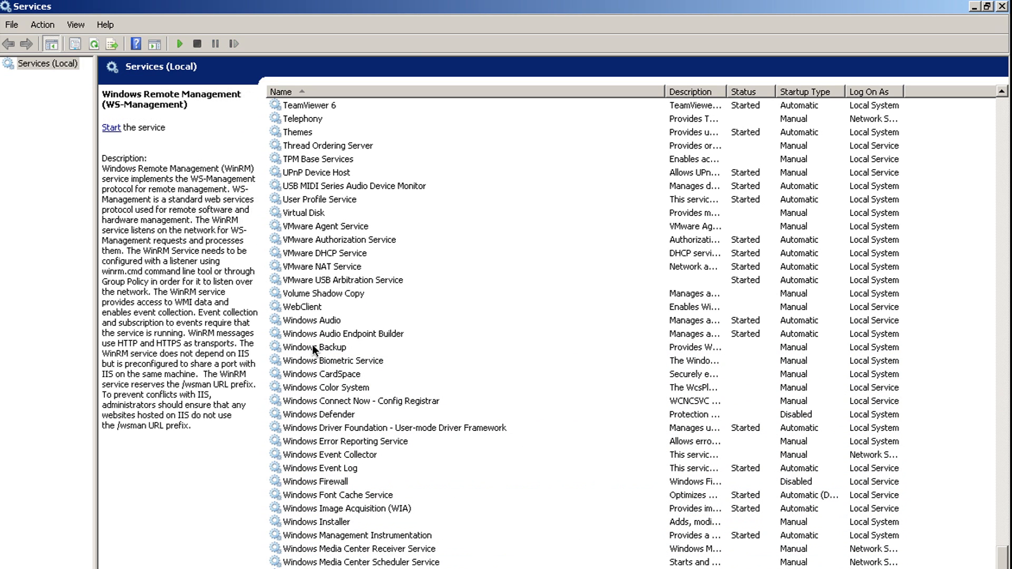
pyautogui.press('Down')
pyautogui.press('Down')
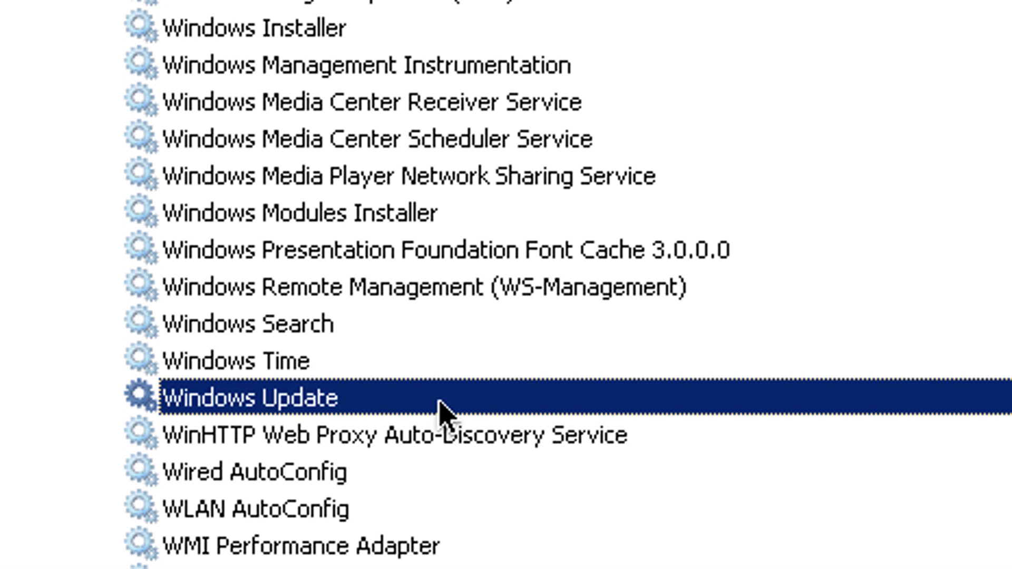
pyautogui.press('Return')
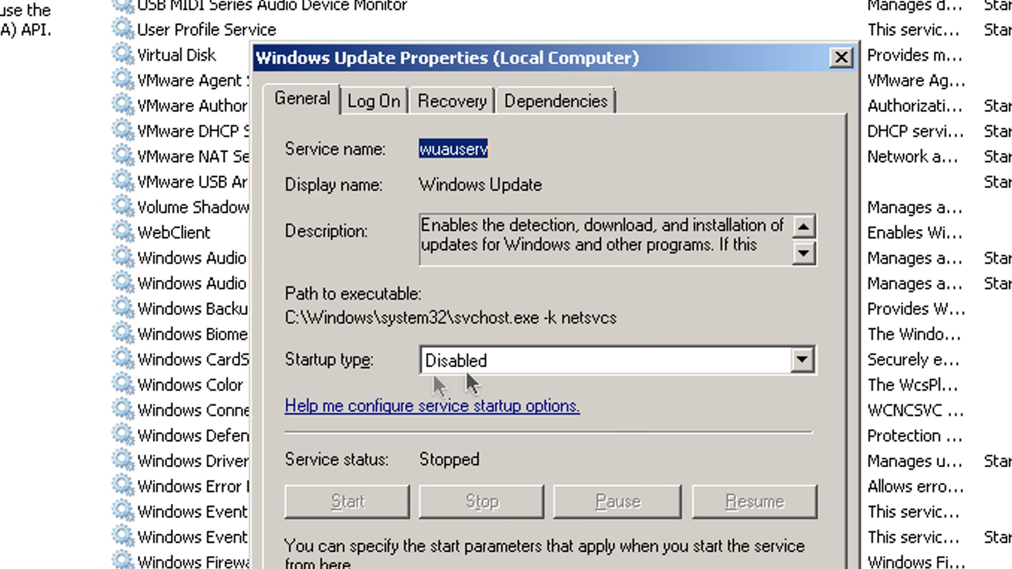
pyautogui.click(509, 566)
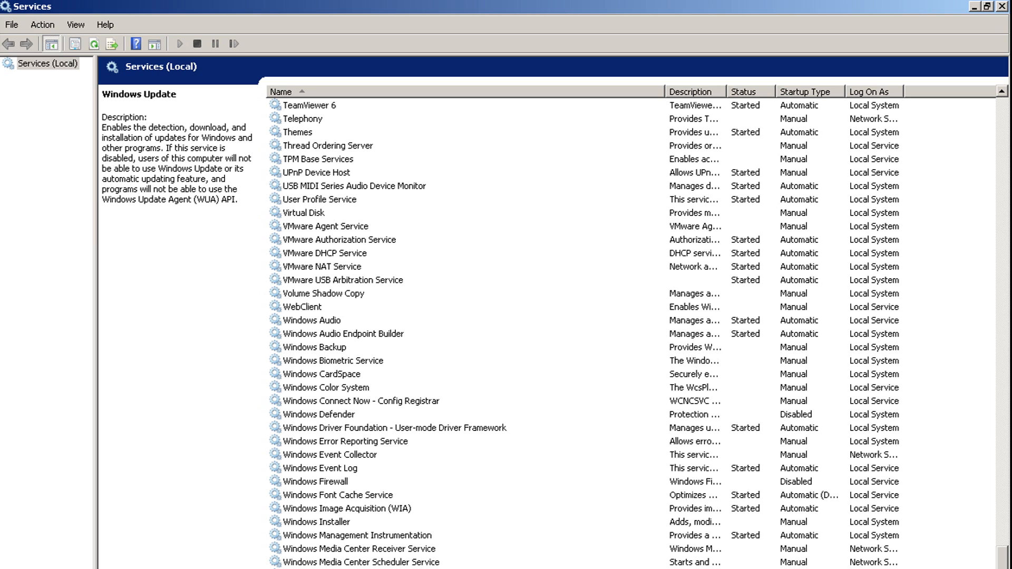
# Step: Check the startup type of the Windows Firewall service in its properties
pyautogui.click(307, 482)
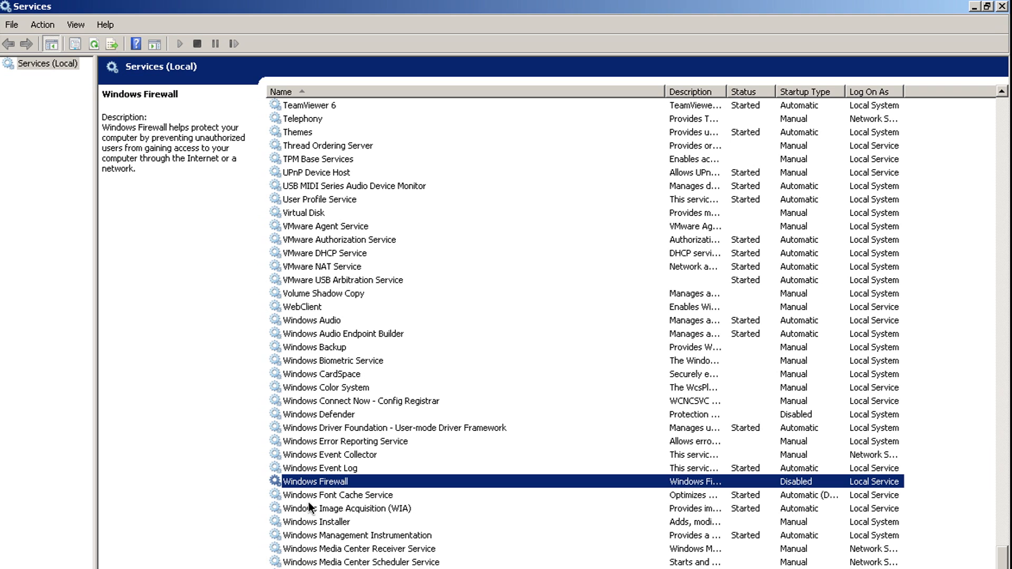
pyautogui.doubleClick(324, 485)
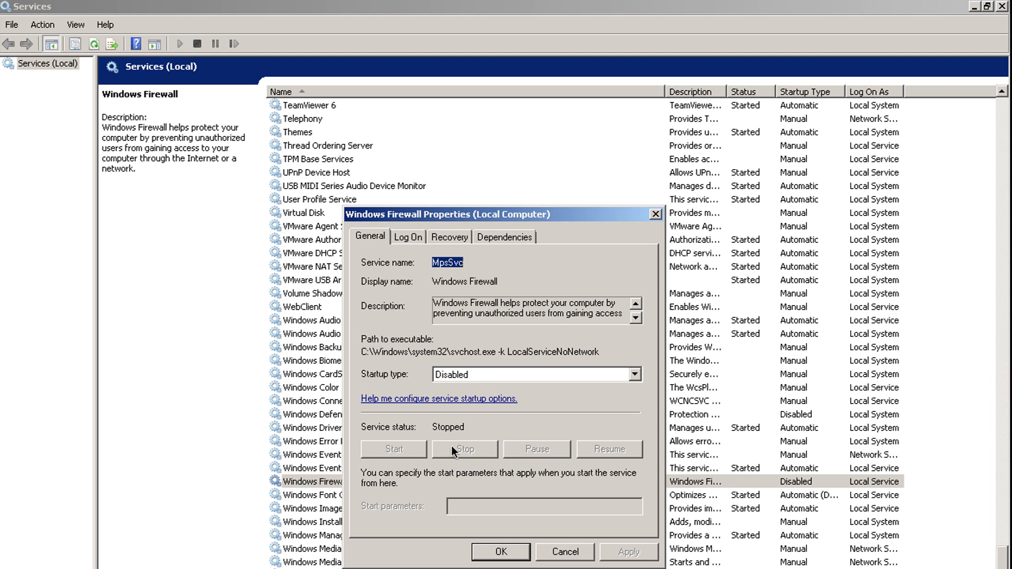
pyautogui.click(501, 557)
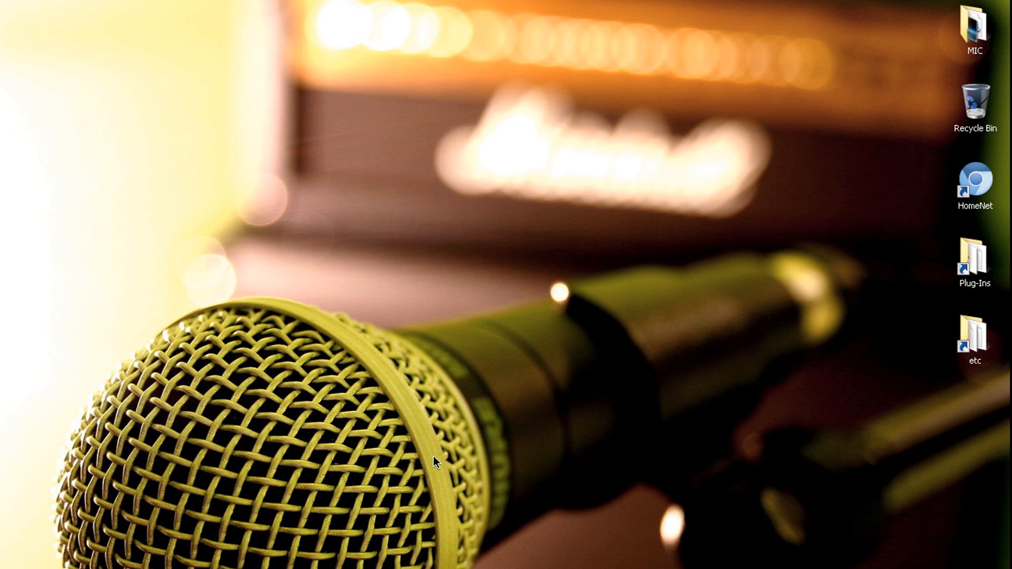
# Step: Review the available desktop themes in the Personalization settings, including the Basic and High Contrast ones, and close the window
pyautogui.rightClick(433, 458)
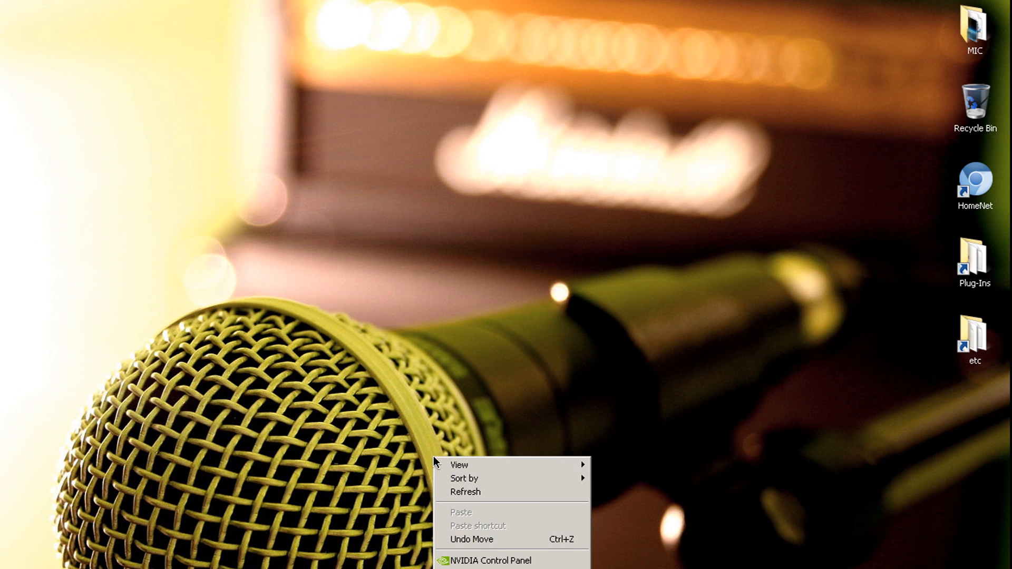
pyautogui.click(495, 568)
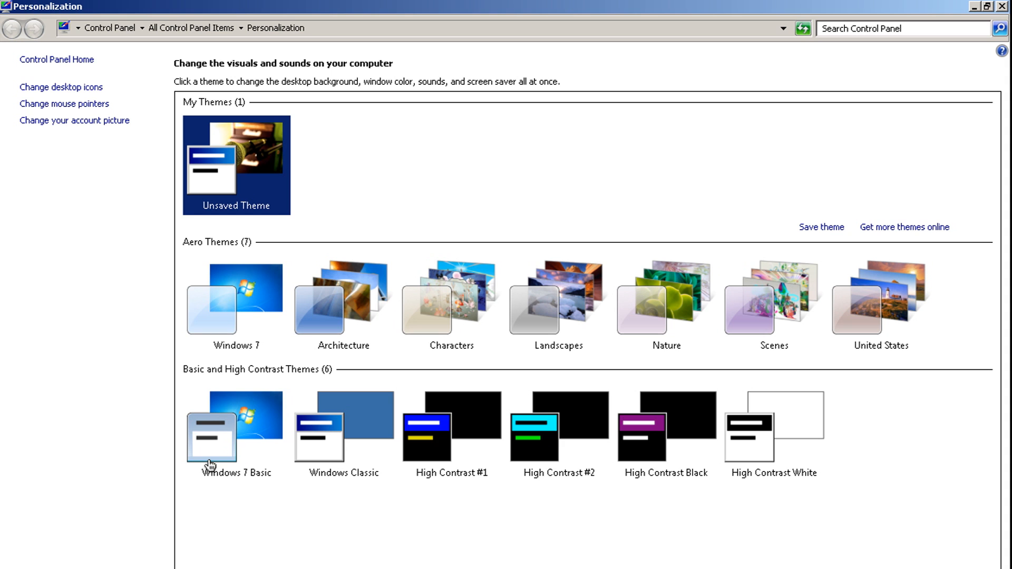
pyautogui.click(1001, 6)
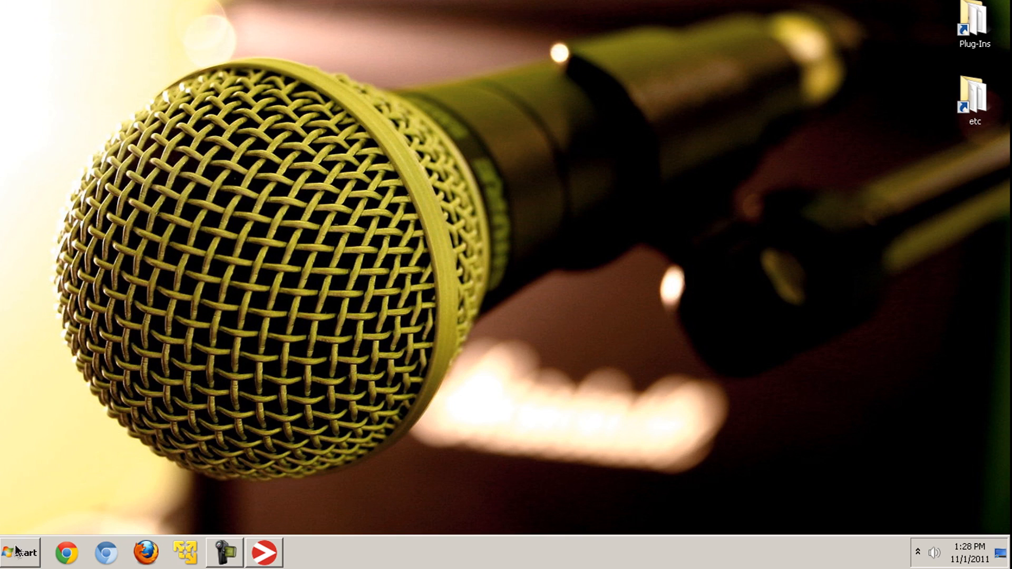
# Step: Launch the System Configuration utility by running msconfig from the Run dialog
pyautogui.click(18, 551)
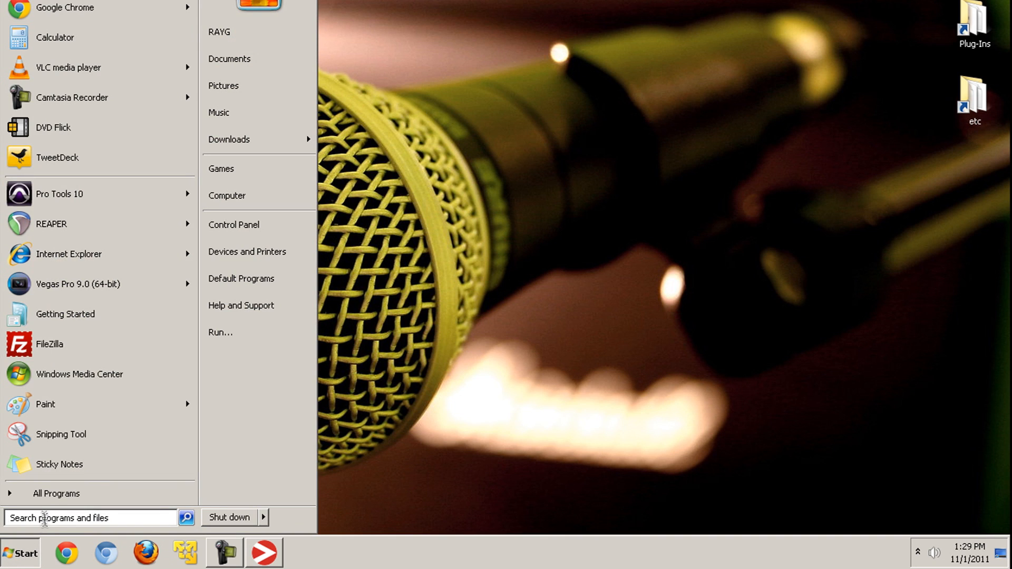
pyautogui.write('run')
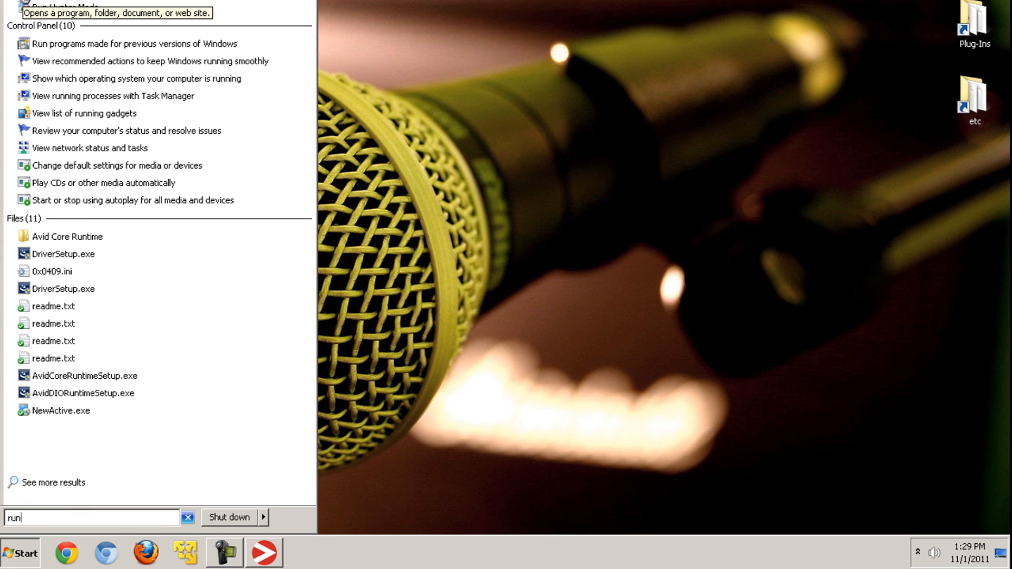
pyautogui.click(32, 5)
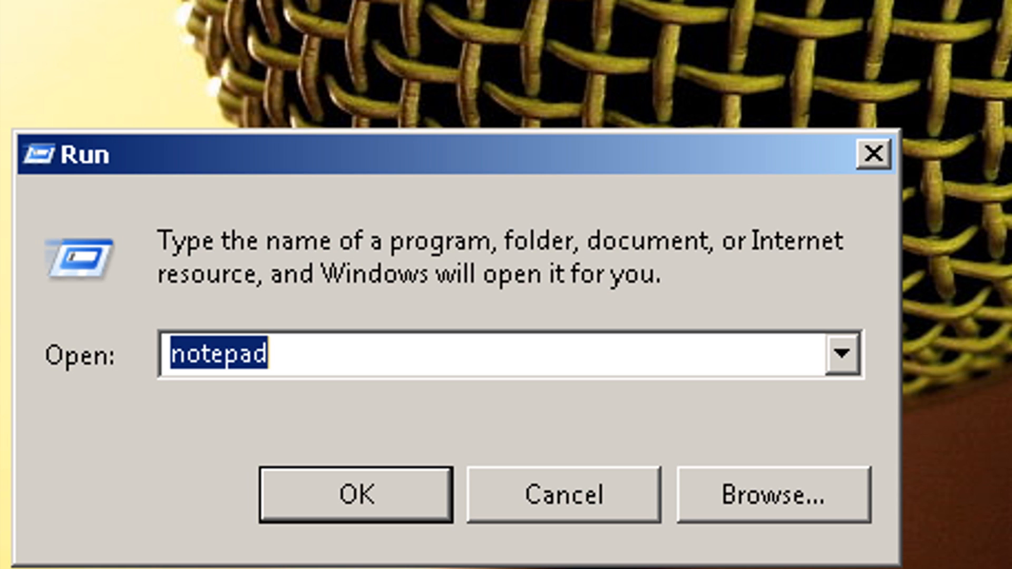
pyautogui.write('msconfig')
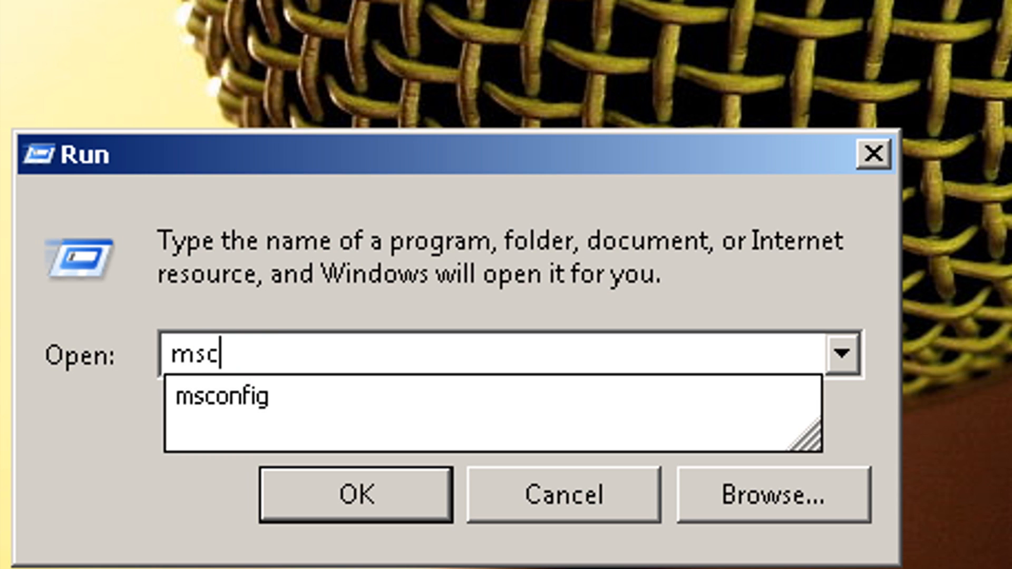
pyautogui.press('Return')
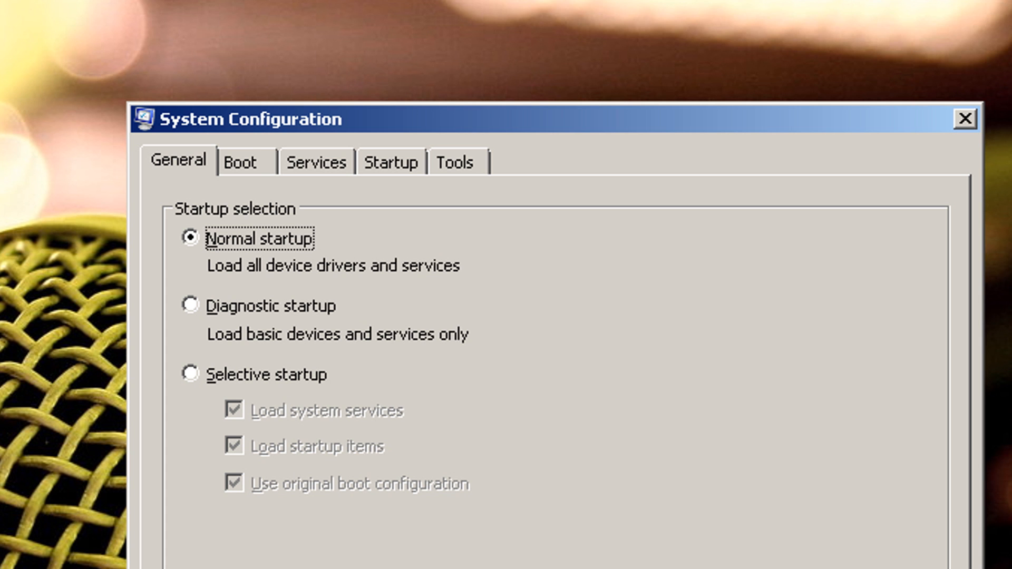
# Step: Review the startup items and the services with all Microsoft ones hidden, widening the Service column to read full names
pyautogui.click(397, 156)
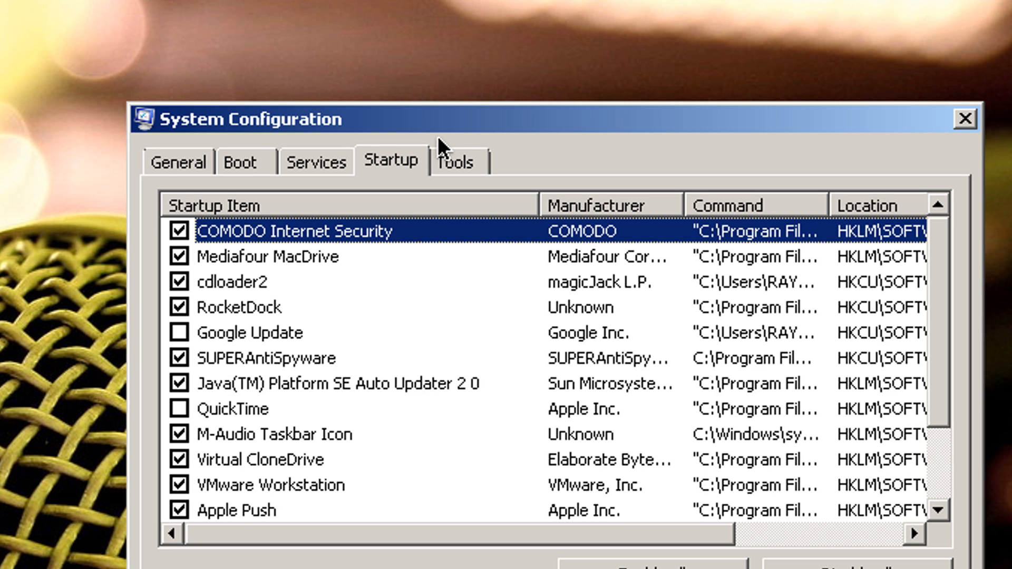
pyautogui.click(315, 163)
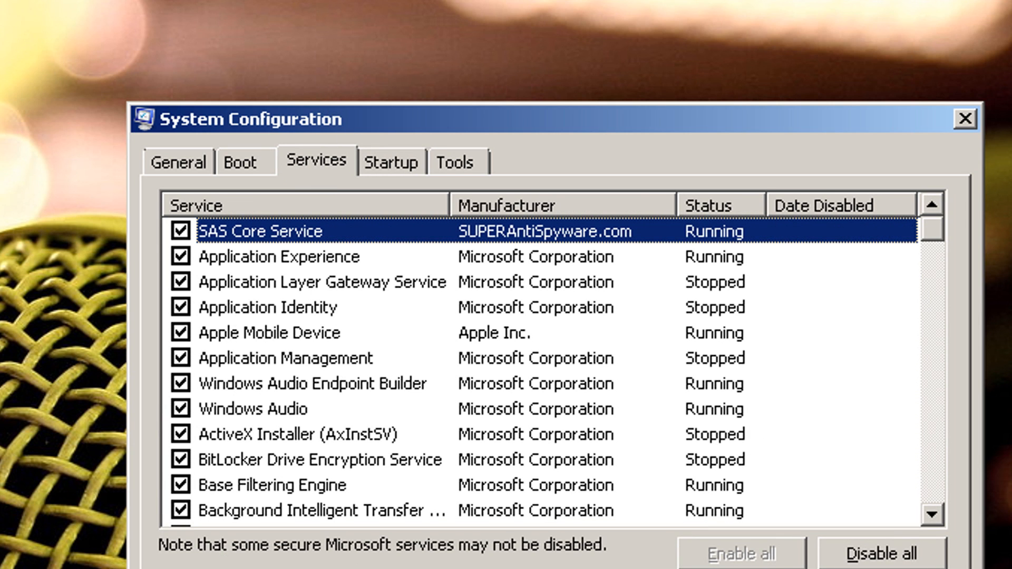
pyautogui.click(174, 568)
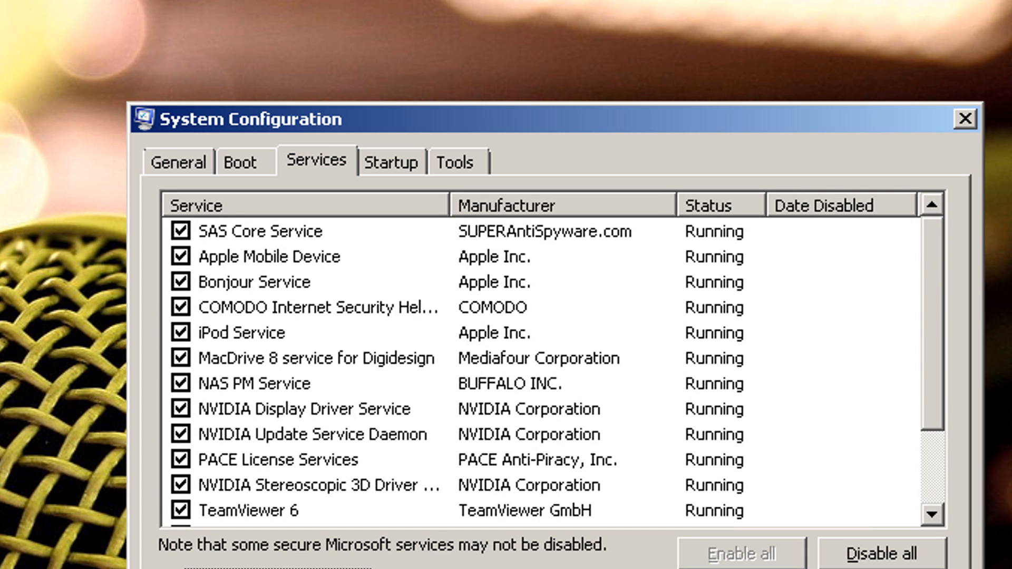
pyautogui.moveTo(449, 206); pyautogui.dragTo(548, 206)
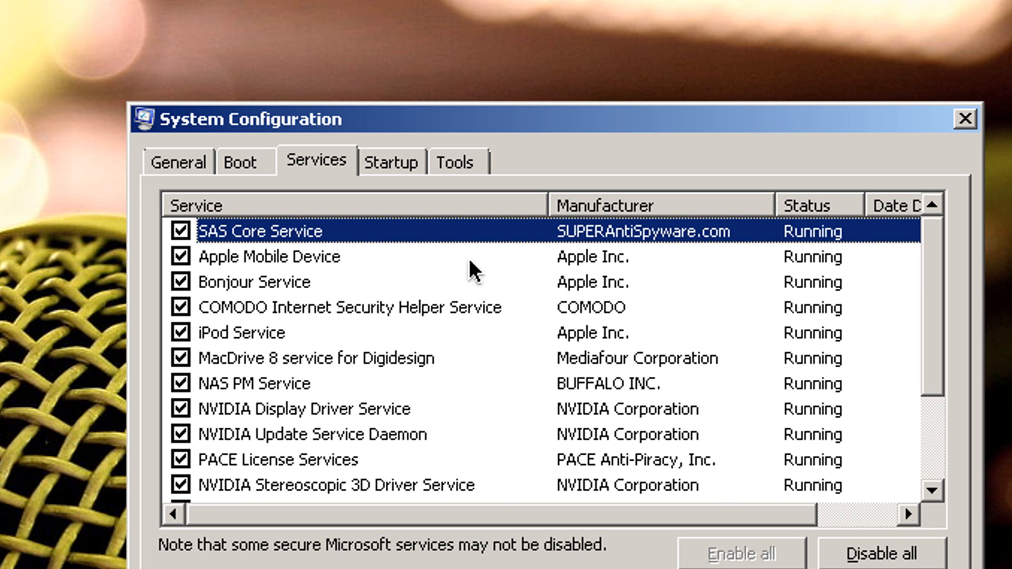
pyautogui.moveTo(931, 290); pyautogui.dragTo(913, 382)
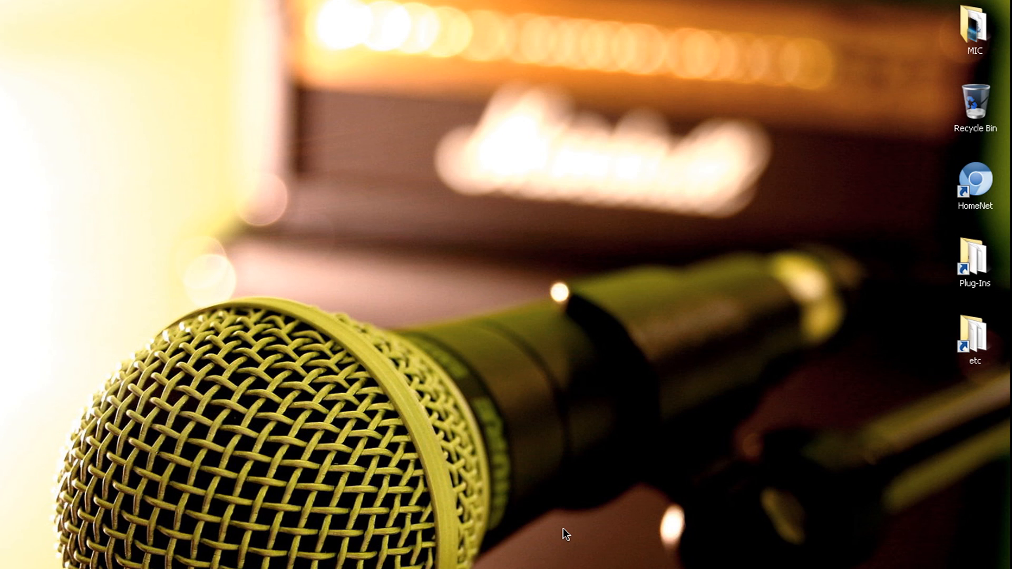
pyautogui.click(7, 564)
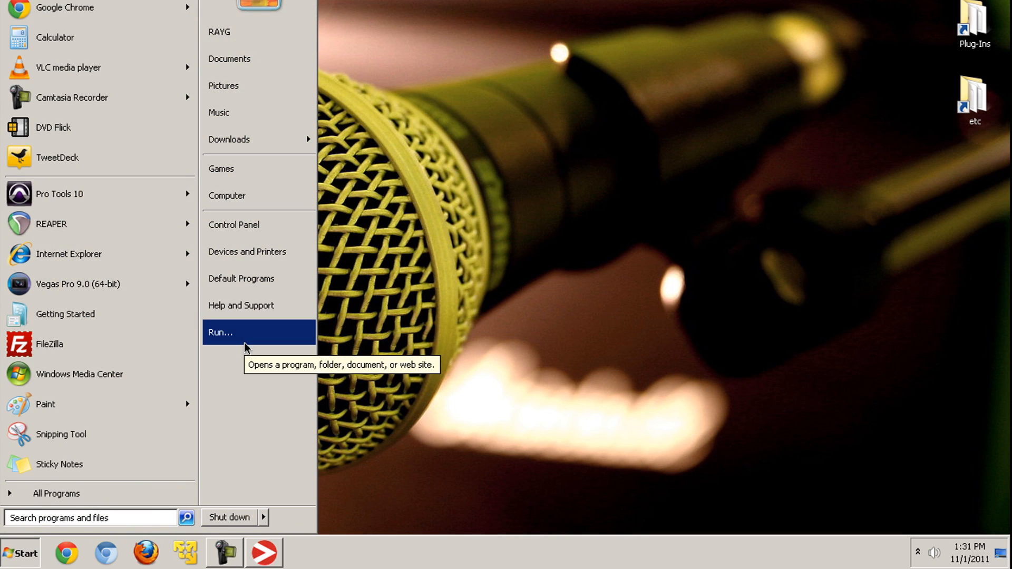
pyautogui.click(88, 519)
pyautogui.write('run')
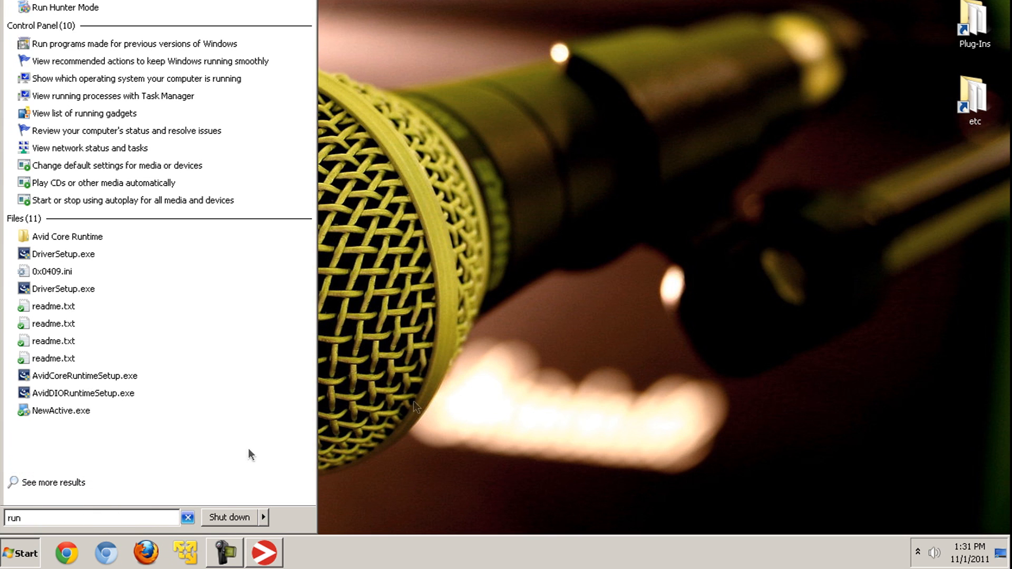
pyautogui.click(433, 391)
pyautogui.click(20, 554)
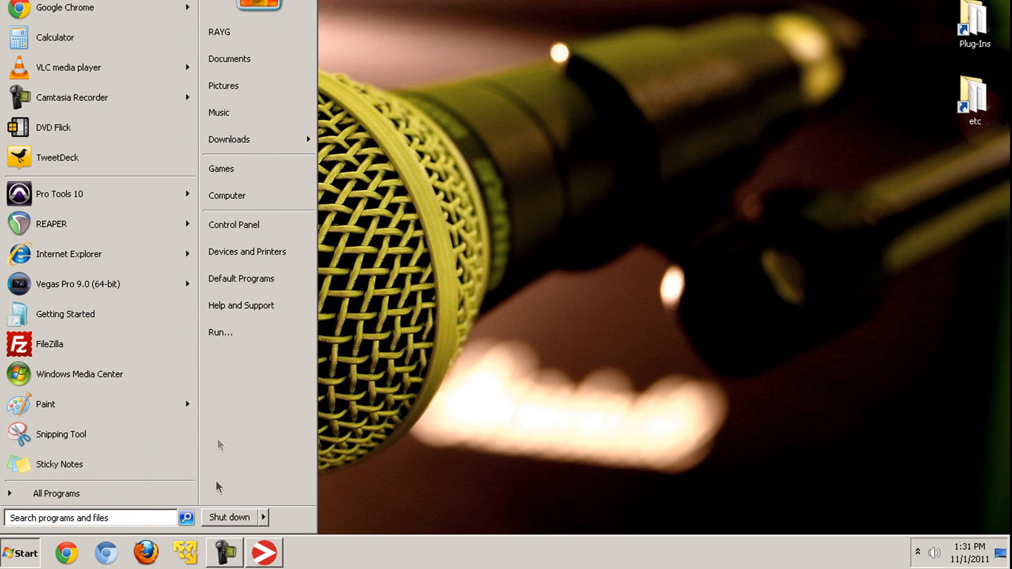
pyautogui.click(232, 332)
pyautogui.press('Escape')
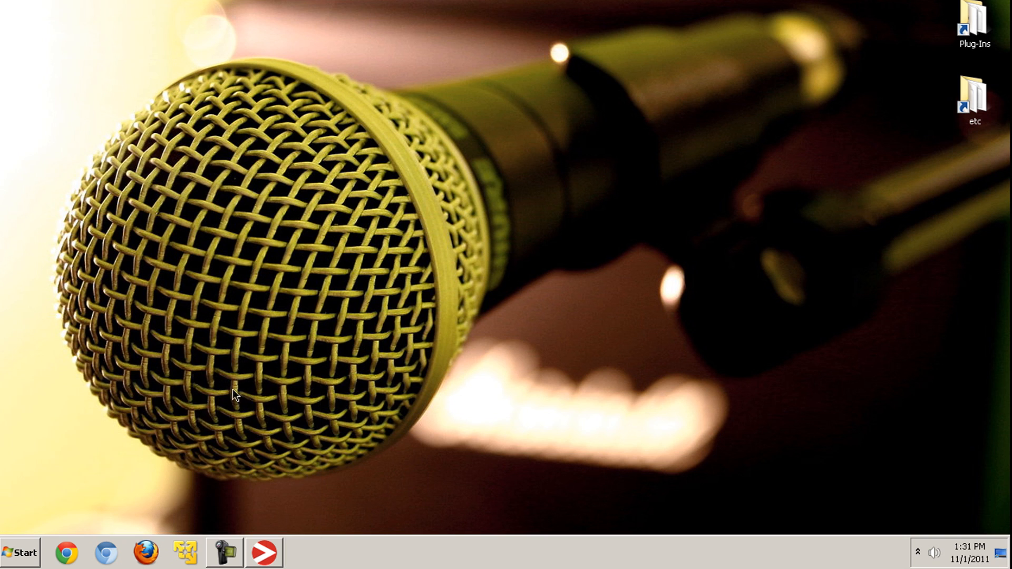
# Step: Open the Start menu customization options from the taskbar properties
pyautogui.rightClick(327, 558)
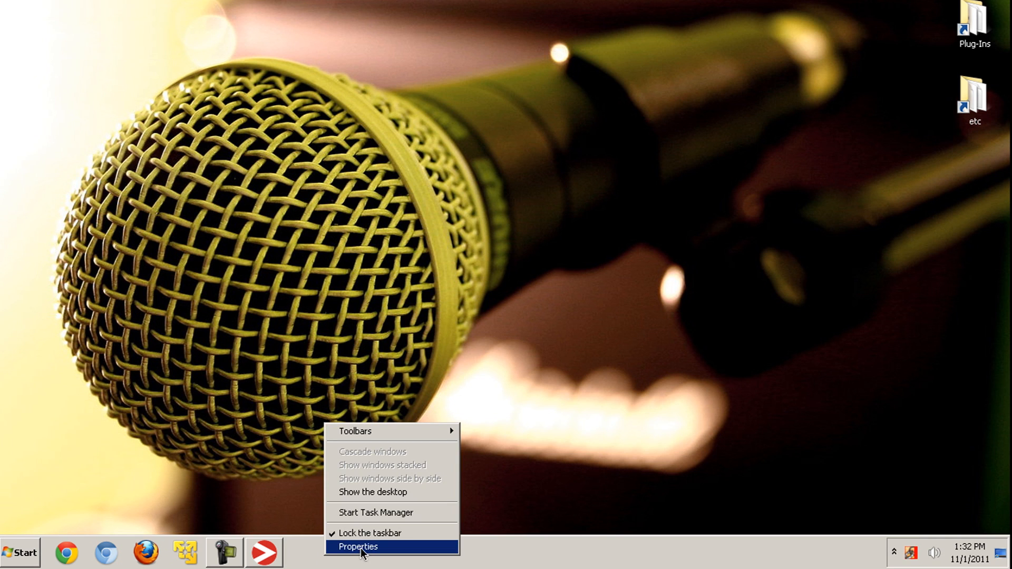
pyautogui.click(362, 549)
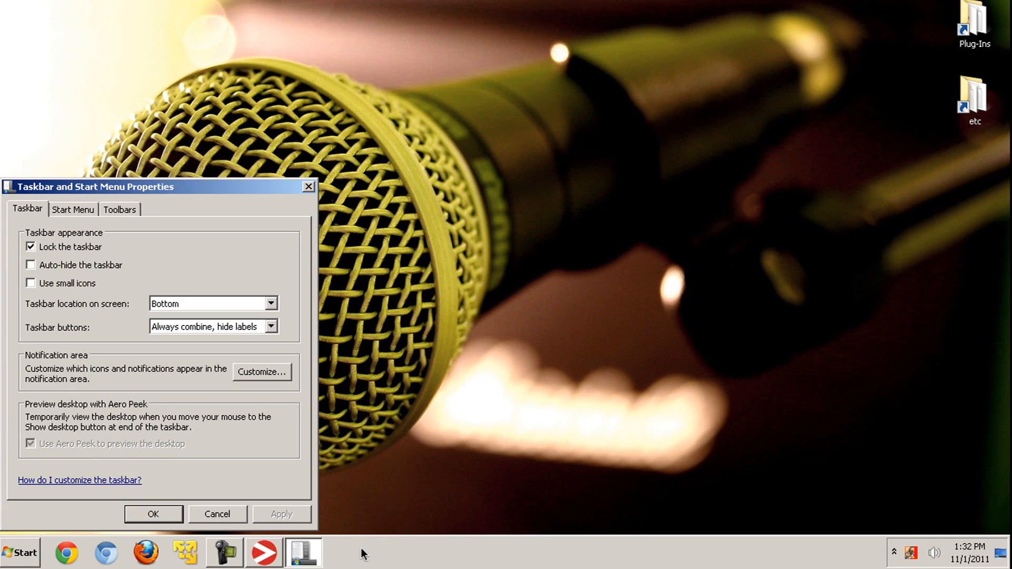
pyautogui.click(69, 210)
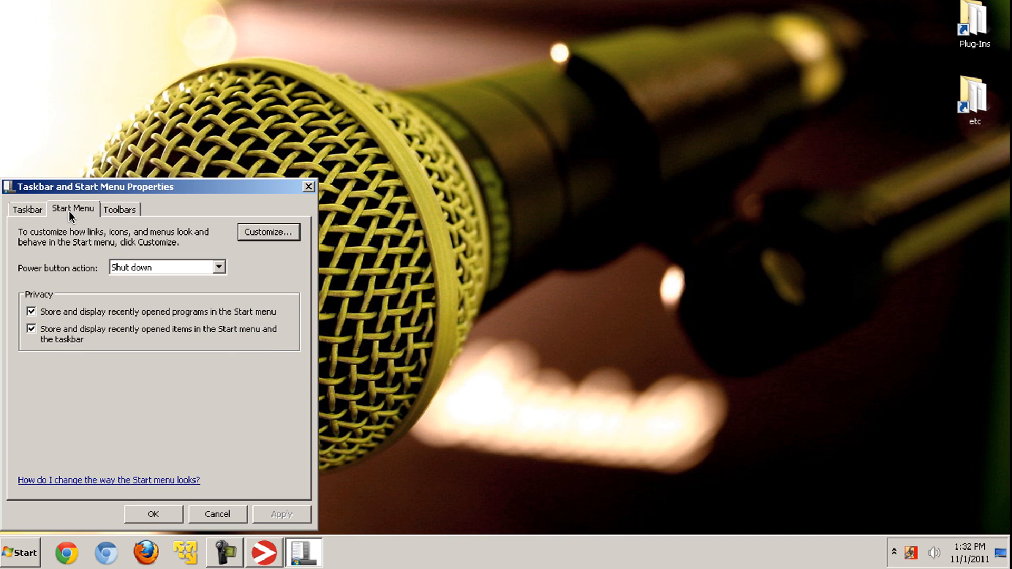
pyautogui.click(277, 234)
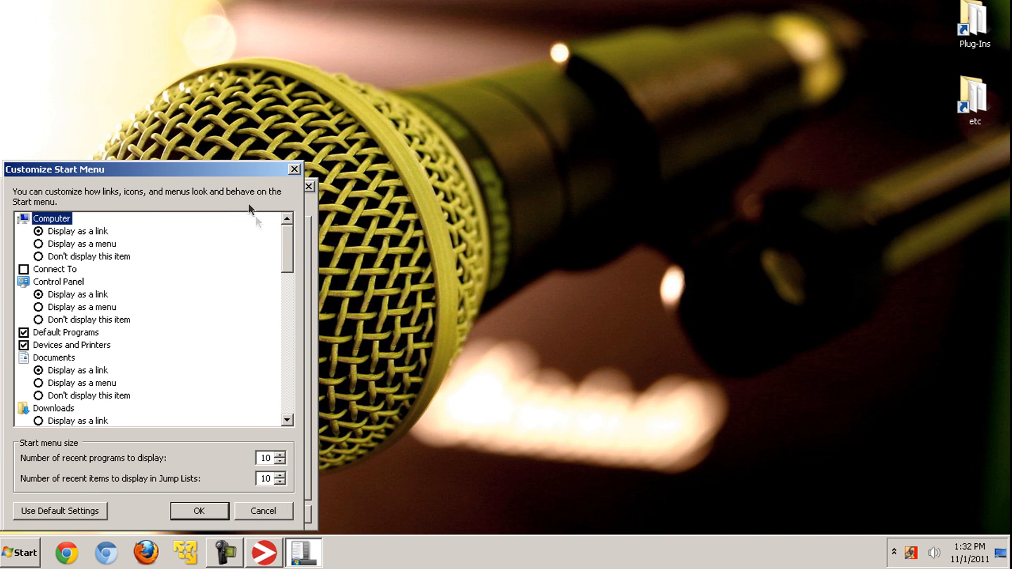
# Step: Make sure the Run command is enabled among the Start menu items, accept the settings and check the Start menu
pyautogui.moveTo(291, 231); pyautogui.dragTo(274, 337)
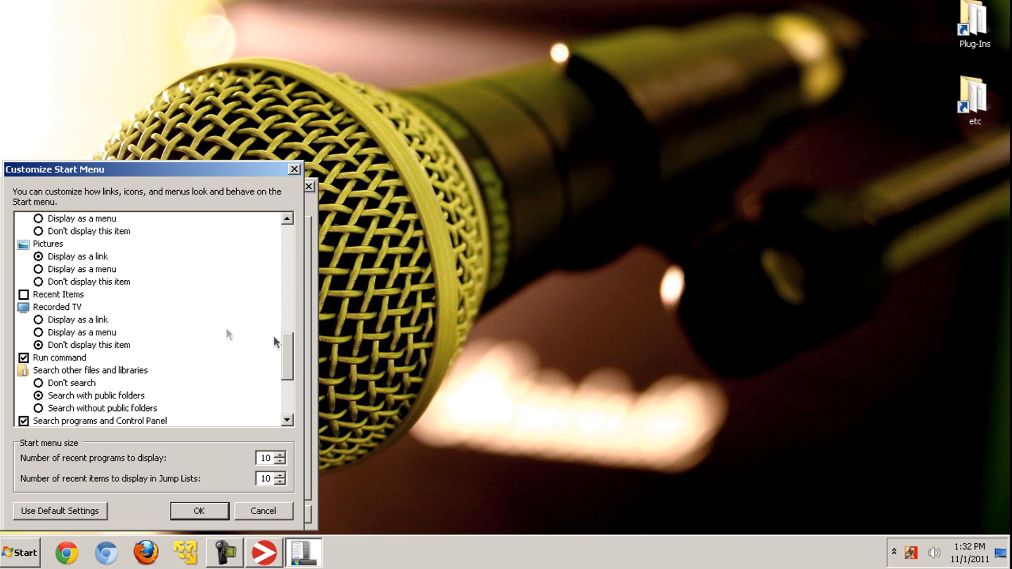
pyautogui.doubleClick(22, 358)
pyautogui.click(32, 358)
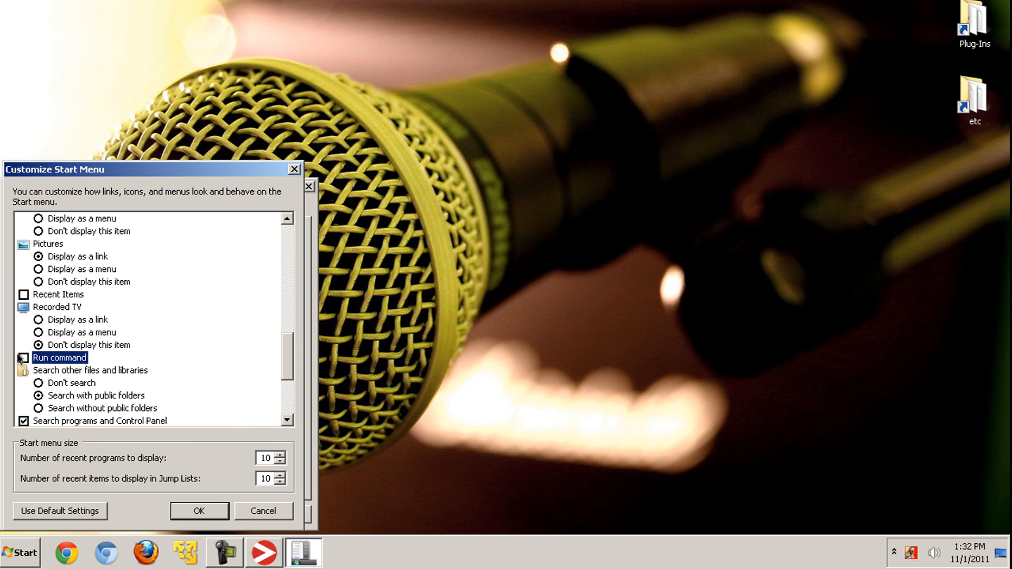
pyautogui.click(199, 511)
pyautogui.click(280, 515)
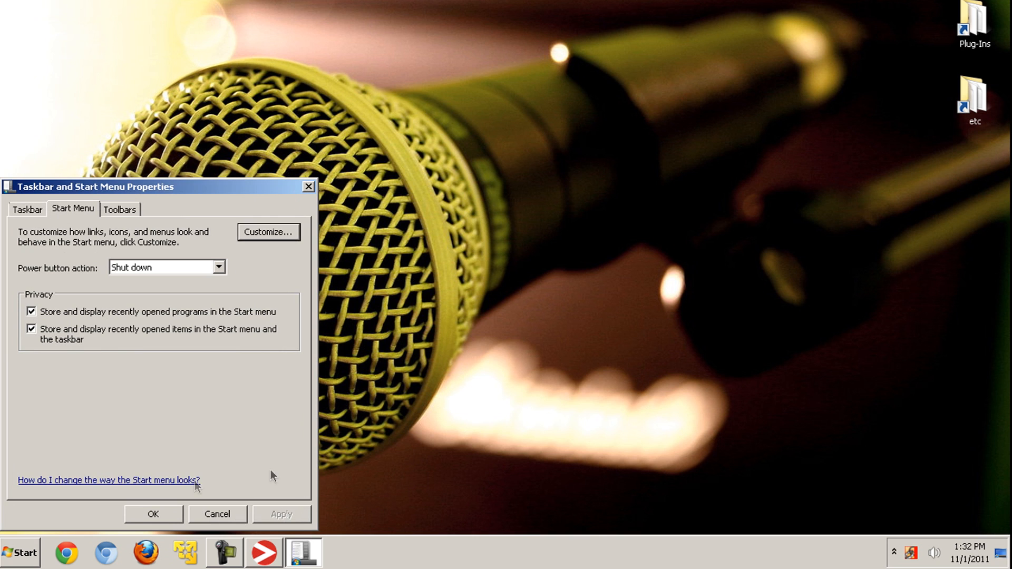
pyautogui.click(154, 514)
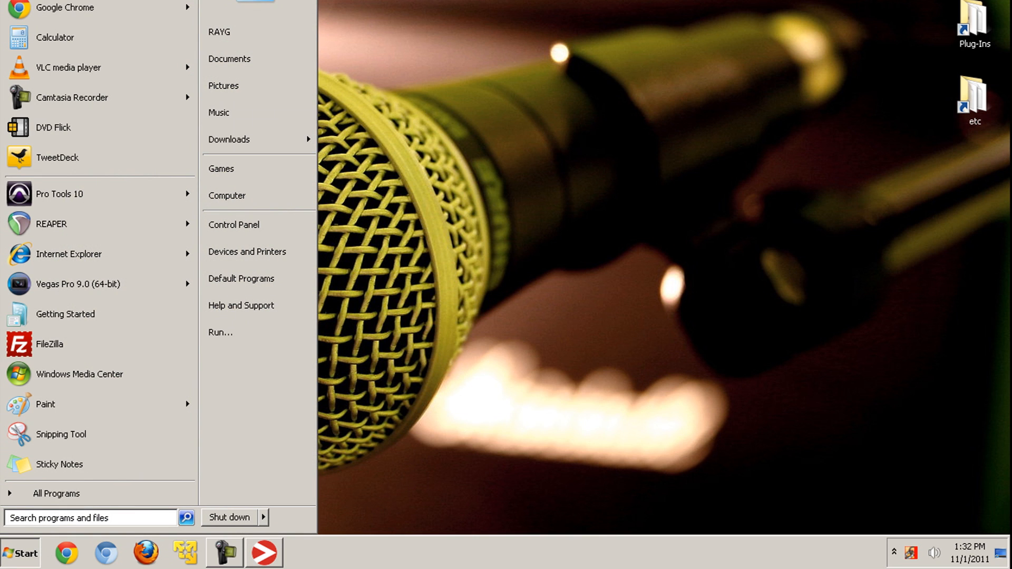
pyautogui.press('Escape')
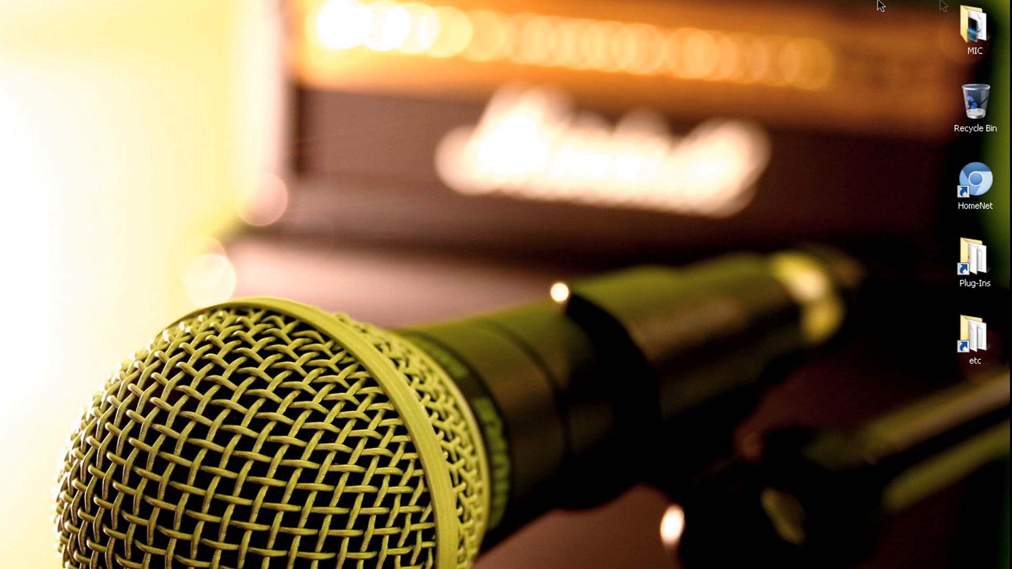
# Step: Open the properties of the SYS (C:) drive from the Computer window
pyautogui.click(20, 552)
pyautogui.click(272, 440)
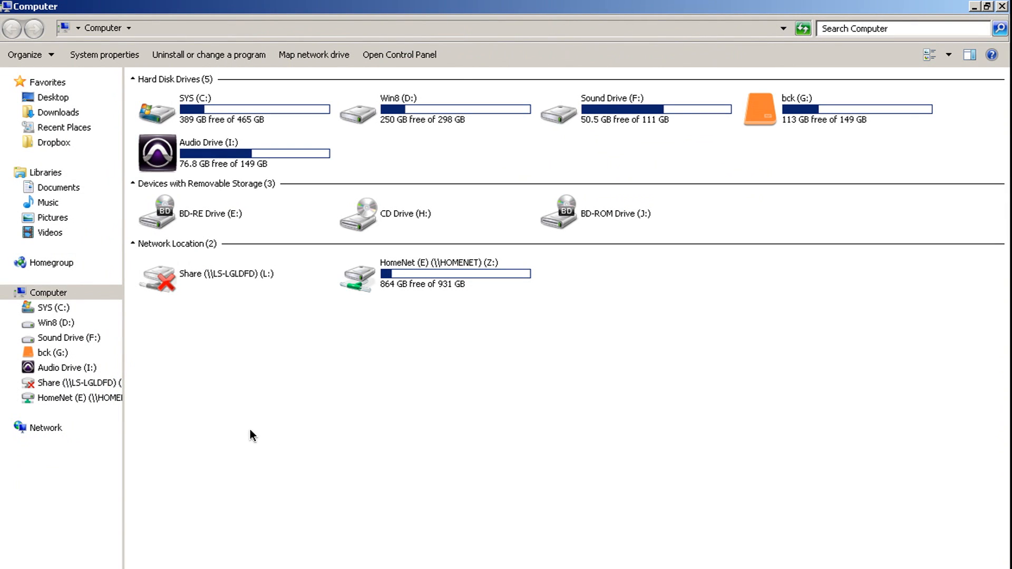
pyautogui.click(184, 98)
pyautogui.rightClick(184, 97)
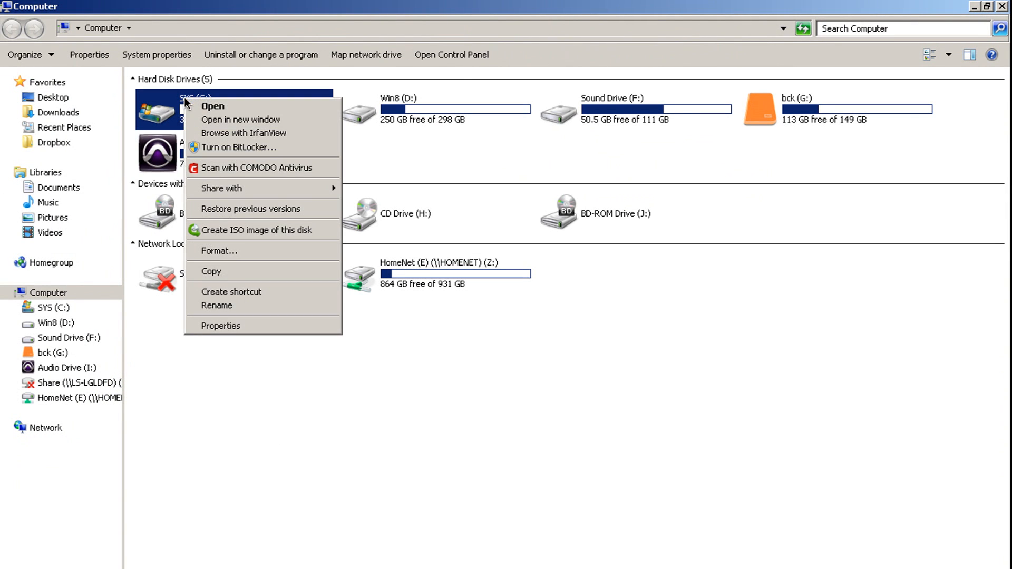
pyautogui.click(254, 326)
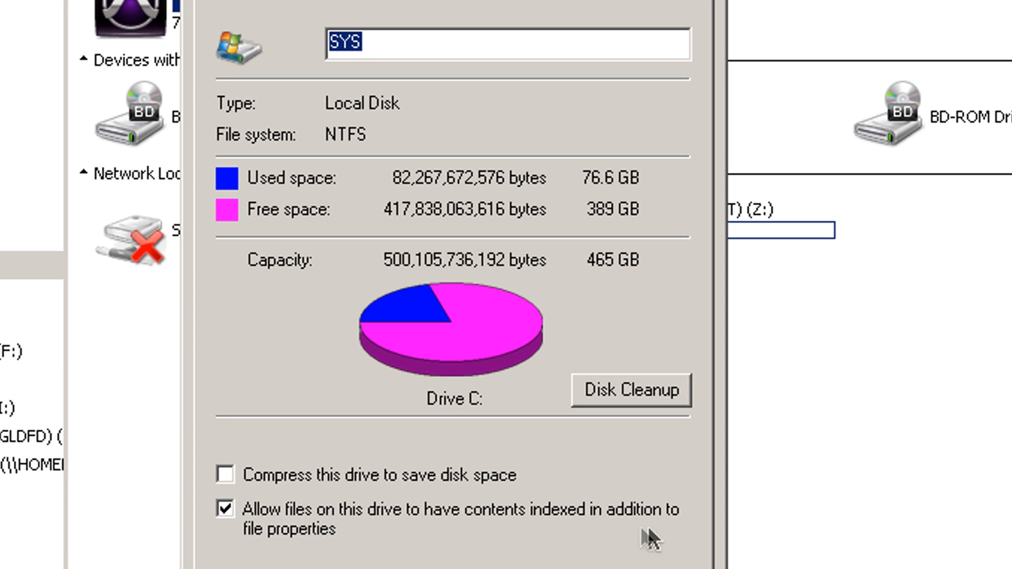
# Step: Disable content indexing on drive C:, its subfolders and files, granting administrator permission and ignoring all attribute errors
pyautogui.click(284, 512)
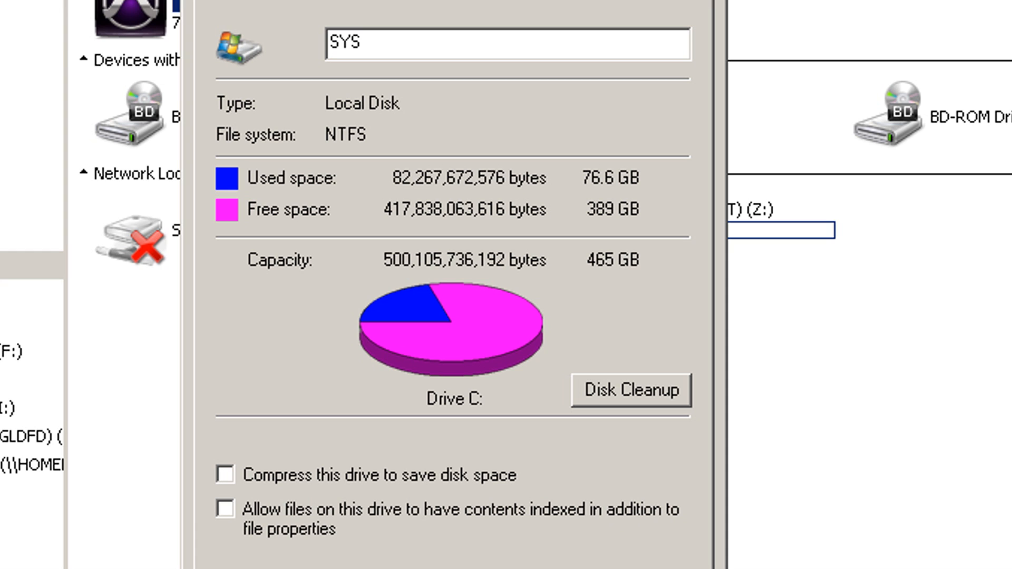
pyautogui.press('Return')
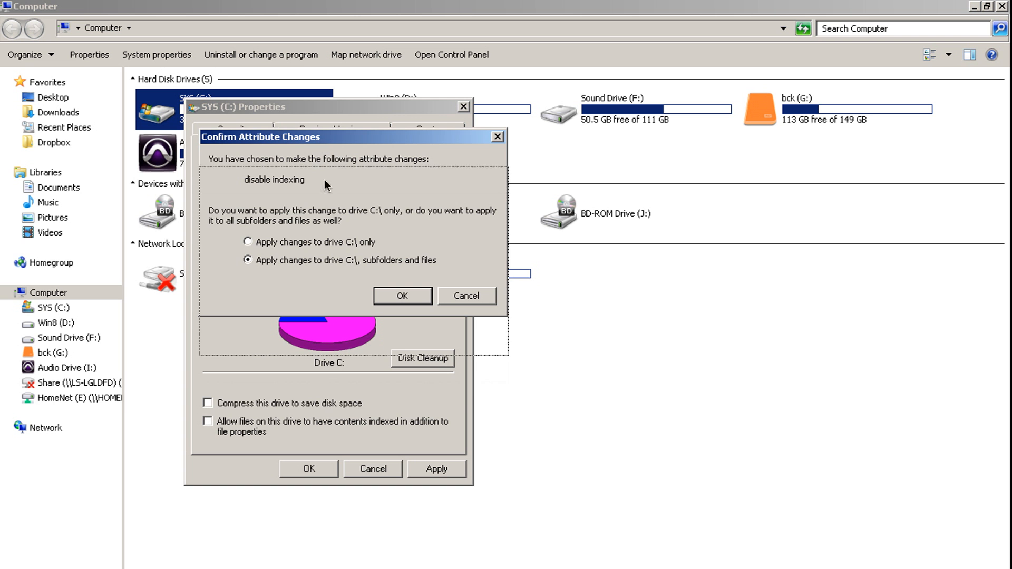
pyautogui.moveTo(502, 0); pyautogui.dragTo(505, 143)
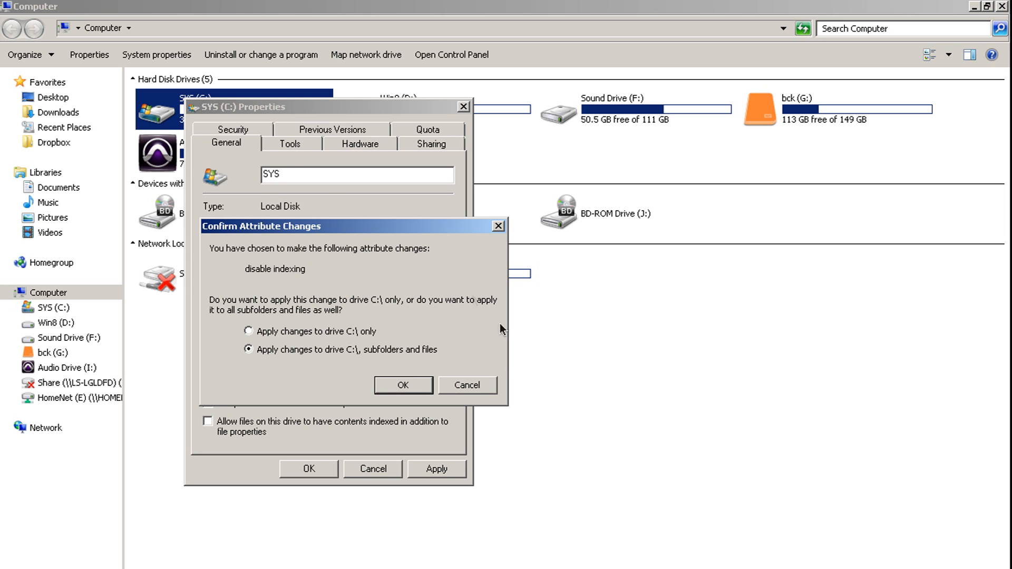
pyautogui.click(405, 388)
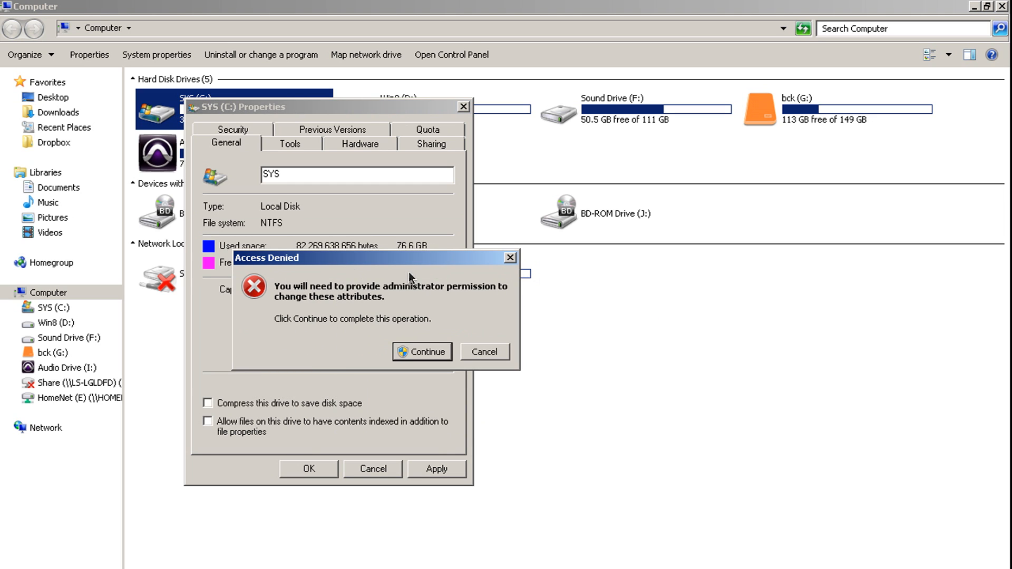
pyautogui.click(421, 352)
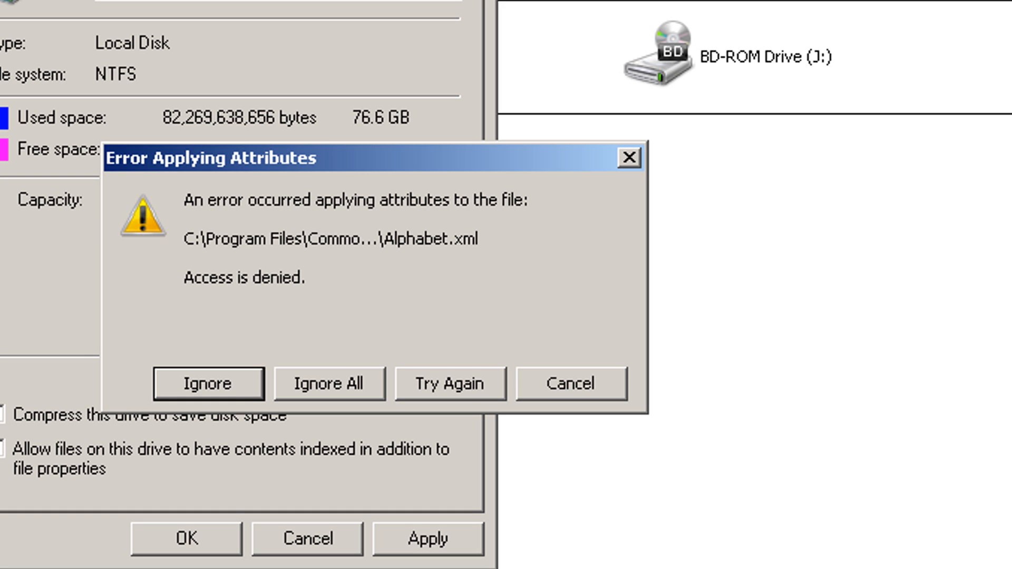
pyautogui.click(328, 391)
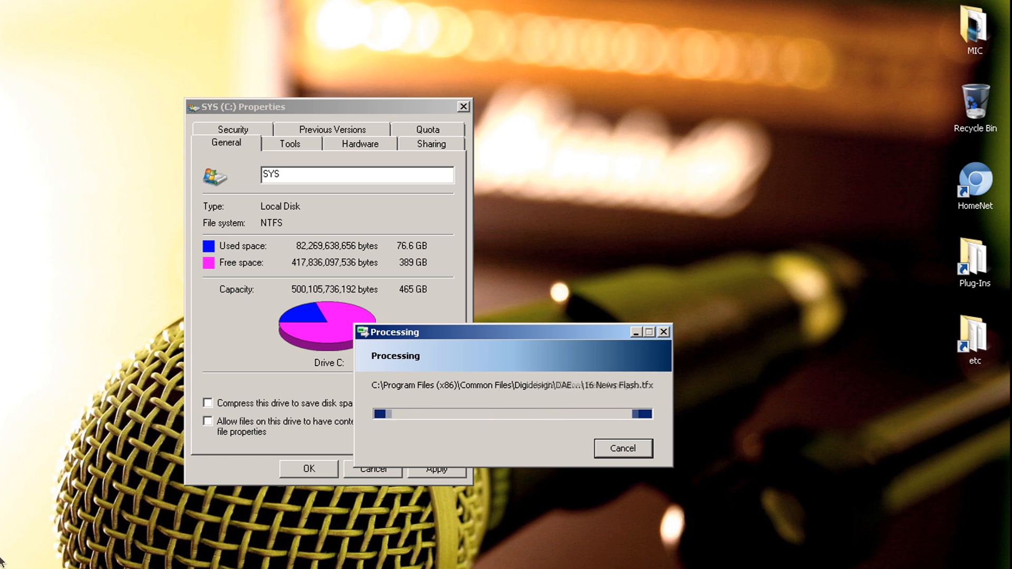
# Step: Run msconfig and launch the Change UAC Settings tool from System Configuration
pyautogui.press('super')
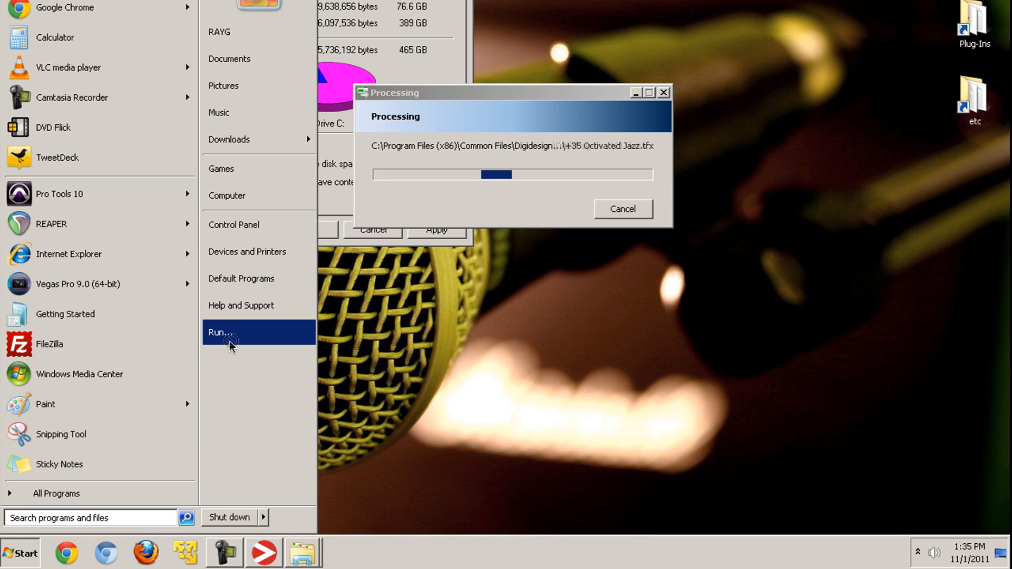
pyautogui.click(236, 343)
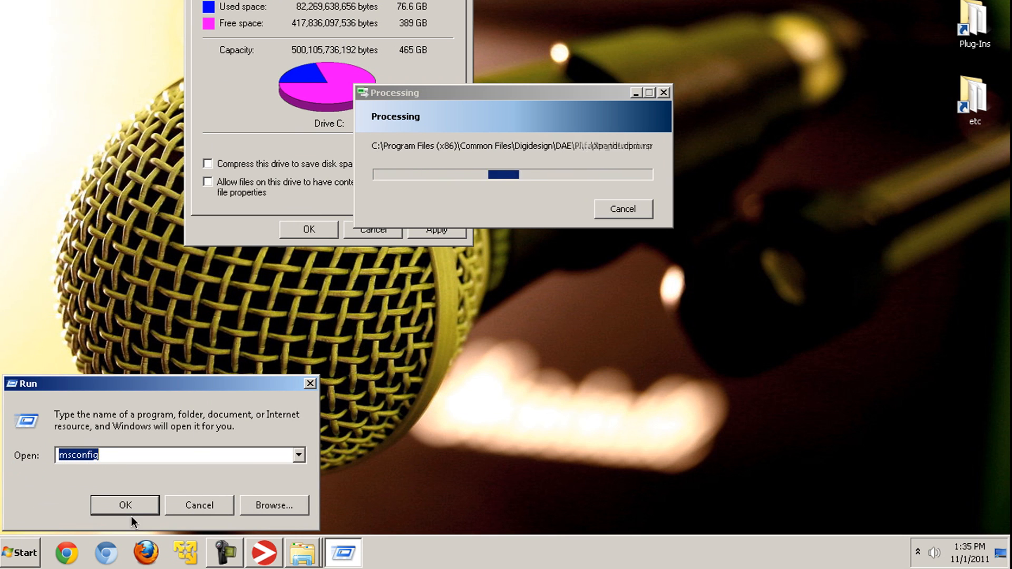
pyautogui.click(129, 507)
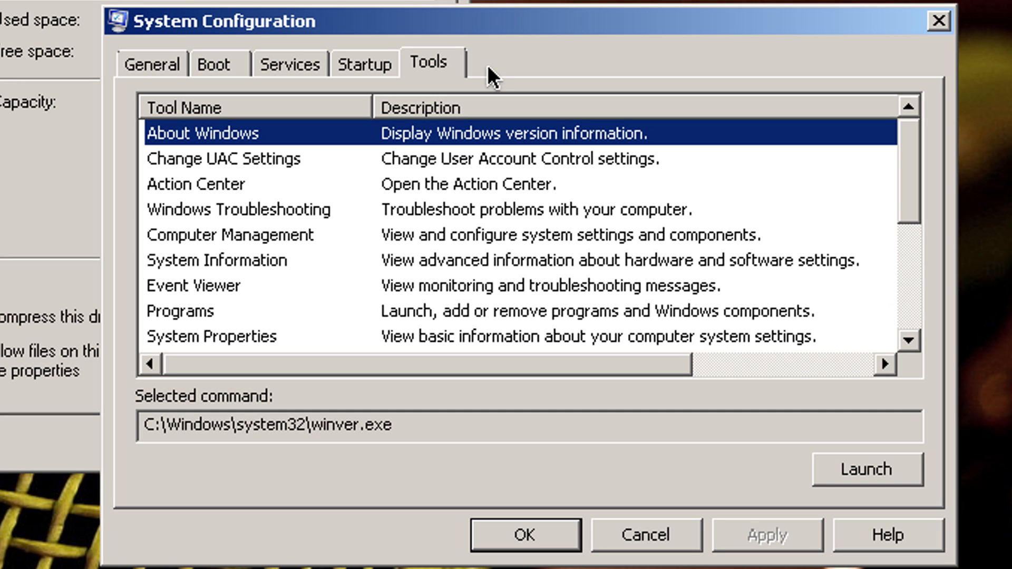
pyautogui.click(190, 158)
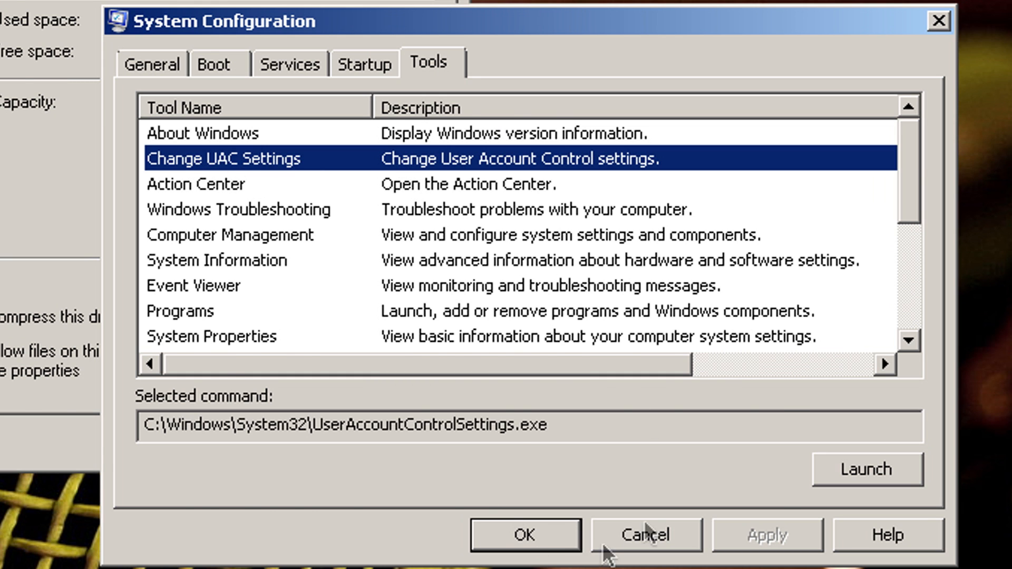
pyautogui.click(901, 468)
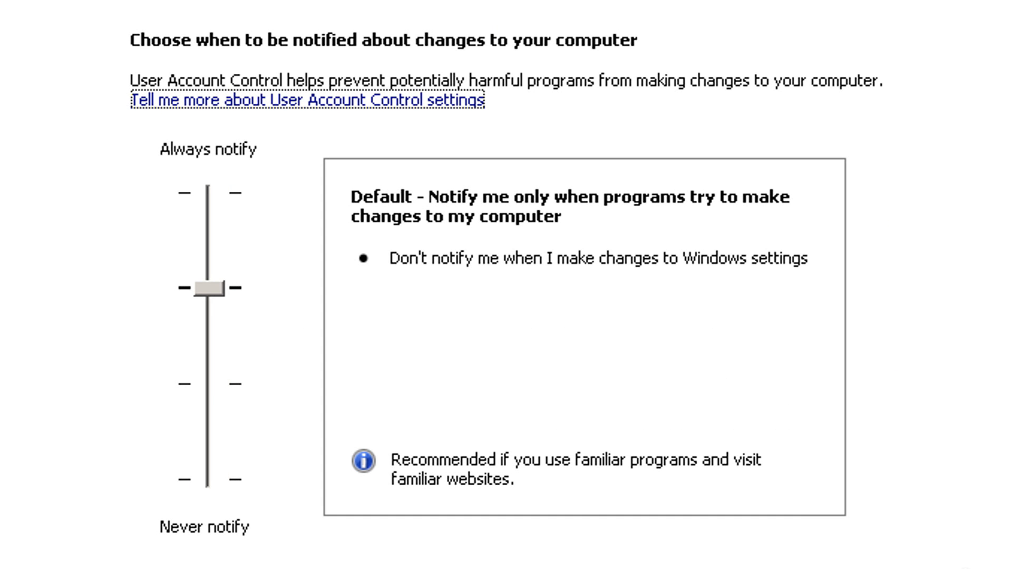
# Step: Lower the User Account Control notification level to Never notify, close the settings without applying the change, and cancel System Configuration
pyautogui.click(207, 290)
pyautogui.moveTo(211, 319); pyautogui.dragTo(238, 567)
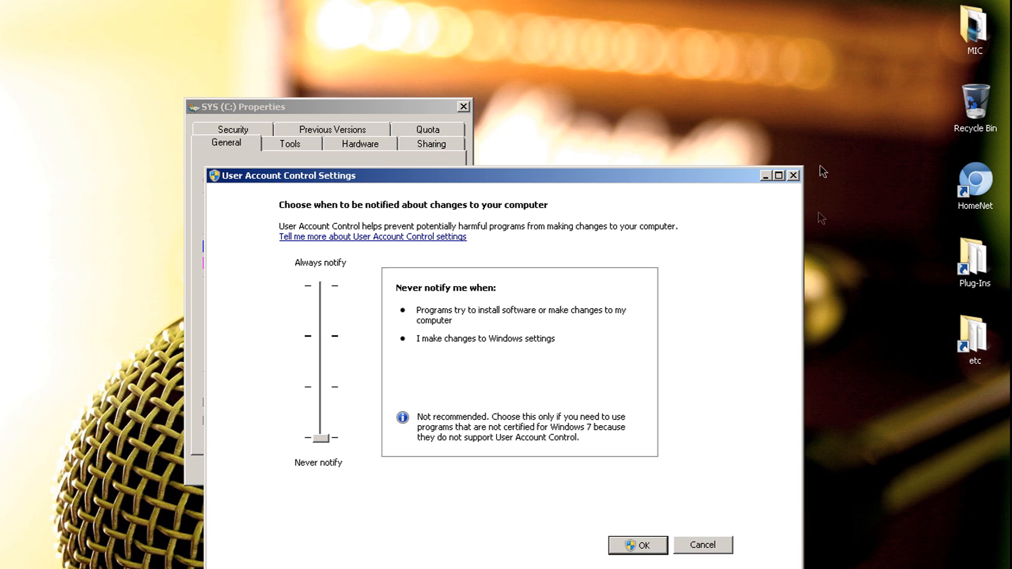
pyautogui.click(794, 176)
pyautogui.click(569, 520)
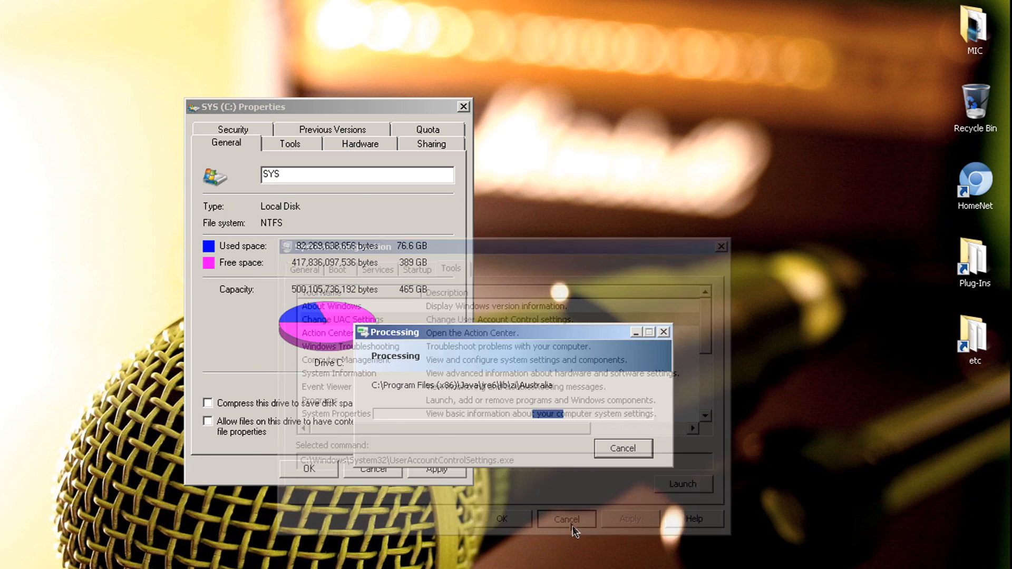